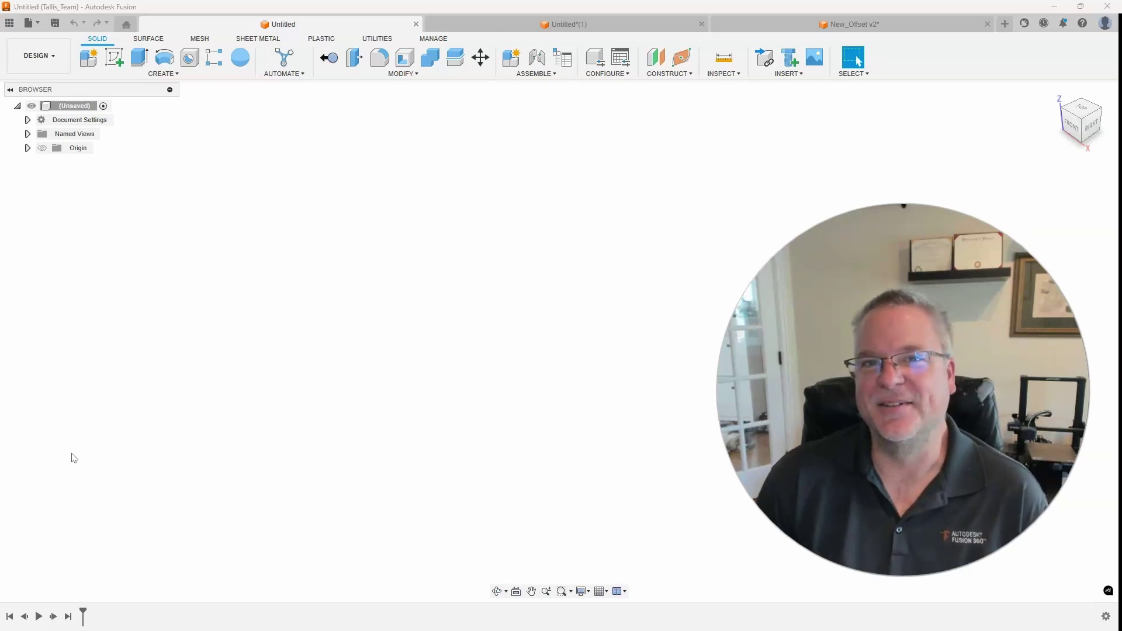
Switch to the Untitled*(1) design showing the 4.00 × 2.00 rectangle with R0.50 corners.
{"action": "key", "text": "ctrl+Tab"}
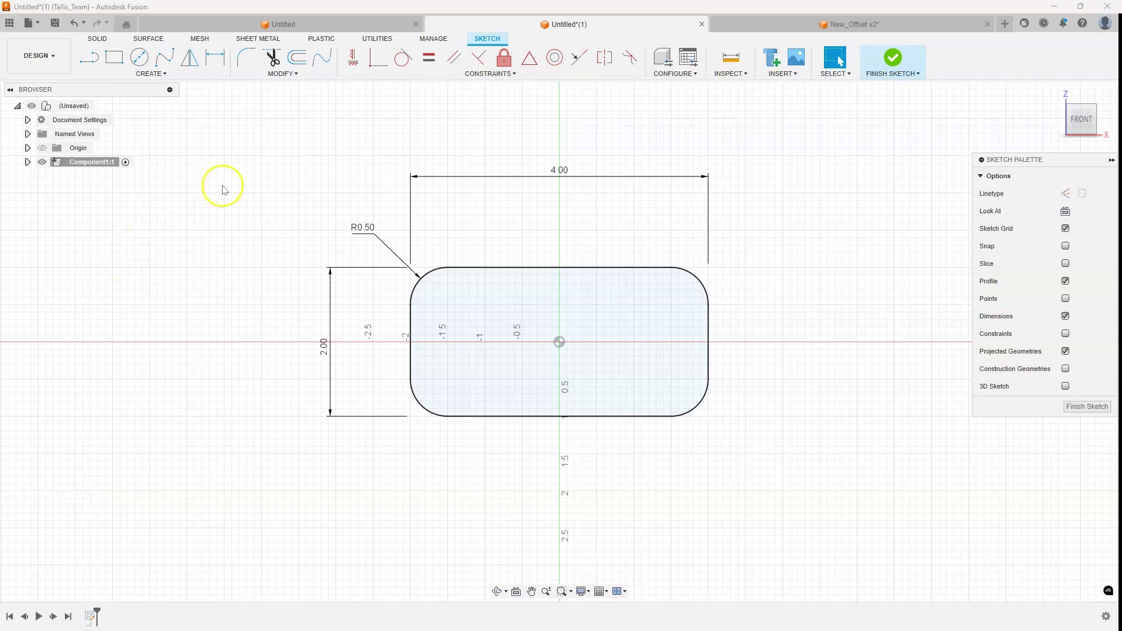
Offset the rounded rectangle outline 0.25 outward to form a second concentric loop.
{"action": "left_click", "coordinate": [296, 59]}
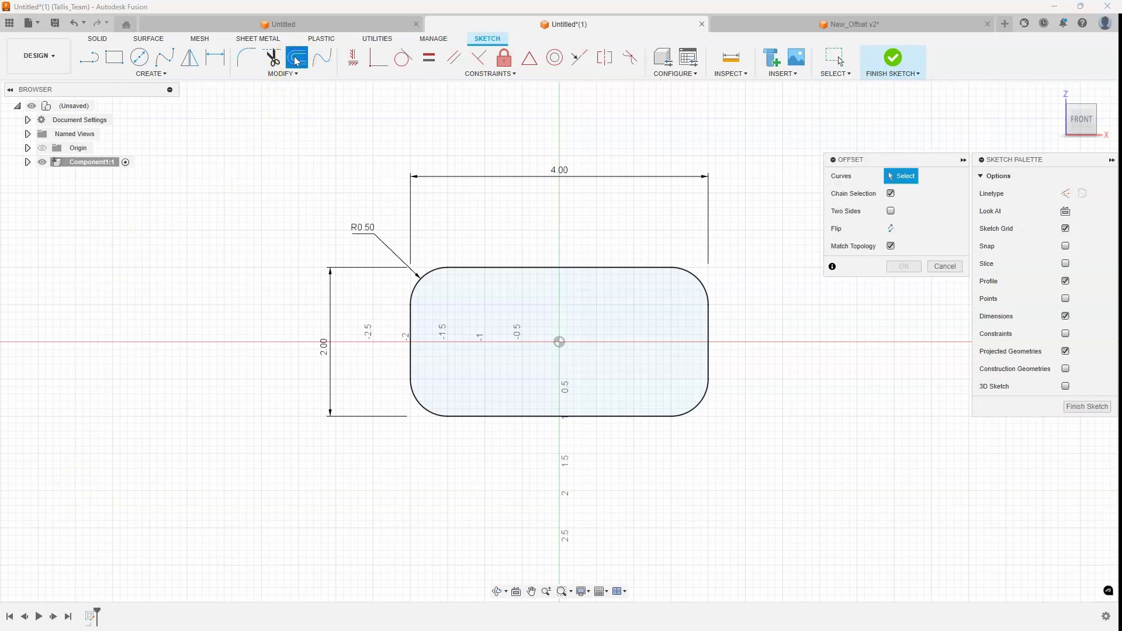
{"action": "left_click", "coordinate": [478, 270]}
{"action": "left_click_drag", "start_coordinate": [477, 259], "coordinate": [605, 259]}
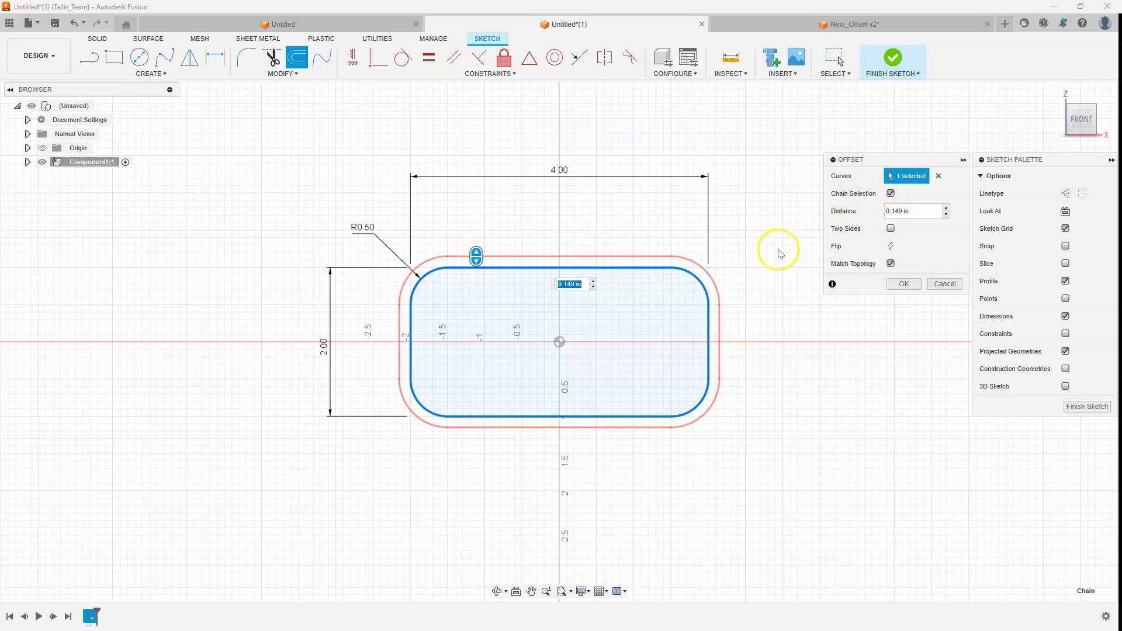
{"action": "left_click", "coordinate": [907, 211]}
{"action": "type", "text": ".25"}
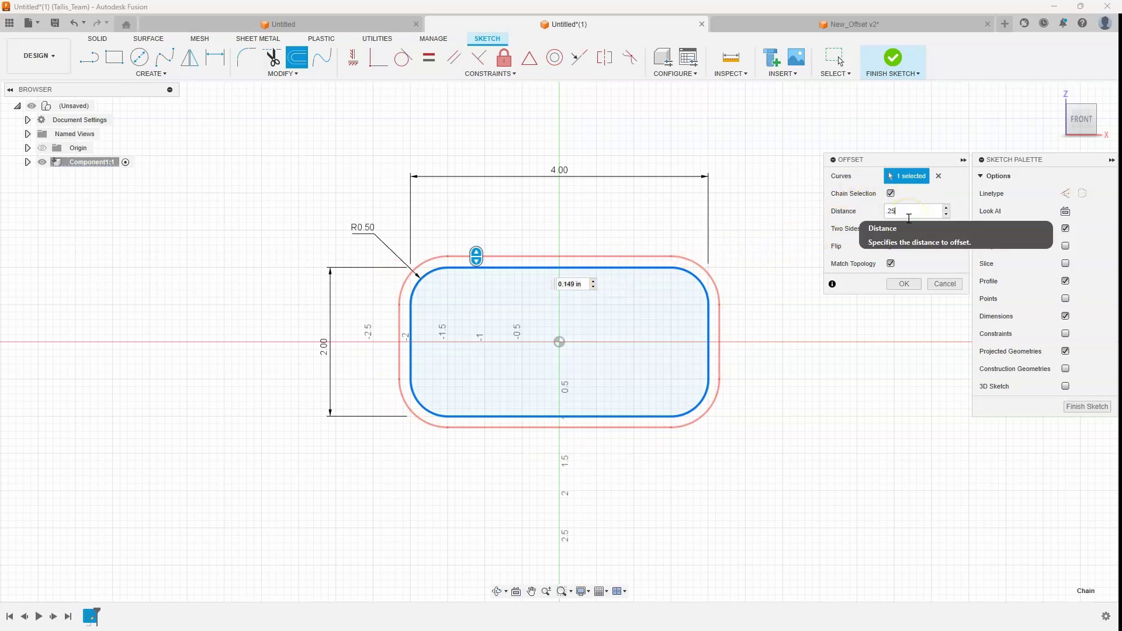
{"action": "key", "text": "Return"}
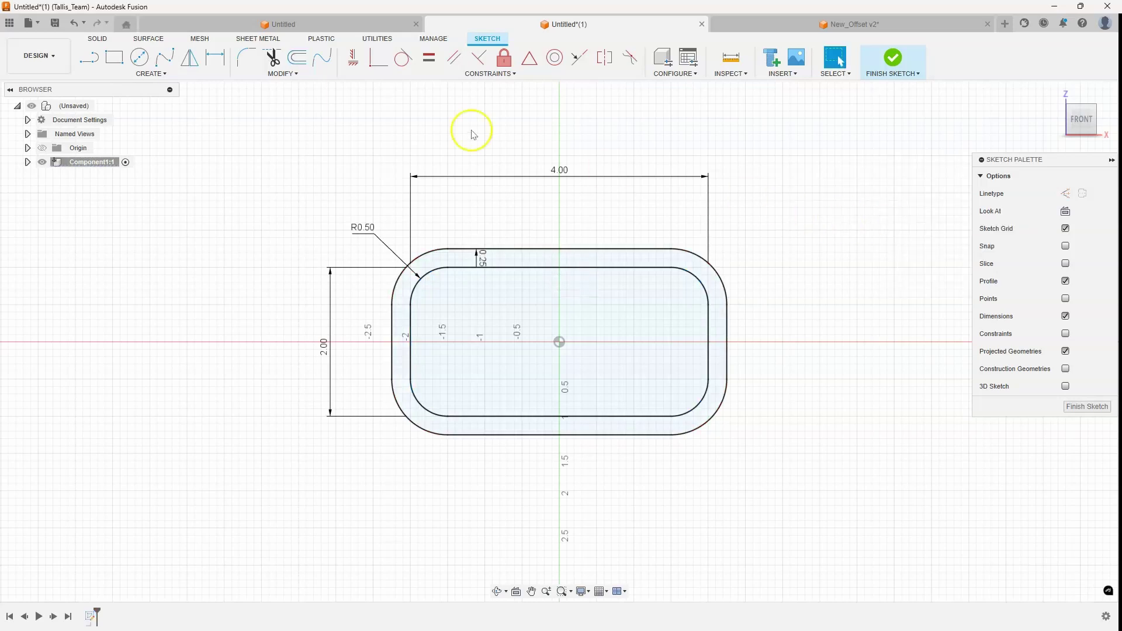
Offset the 0.25 outer loop a further 0.50 outward, giving three concentric outlines.
{"action": "left_click", "coordinate": [298, 59]}
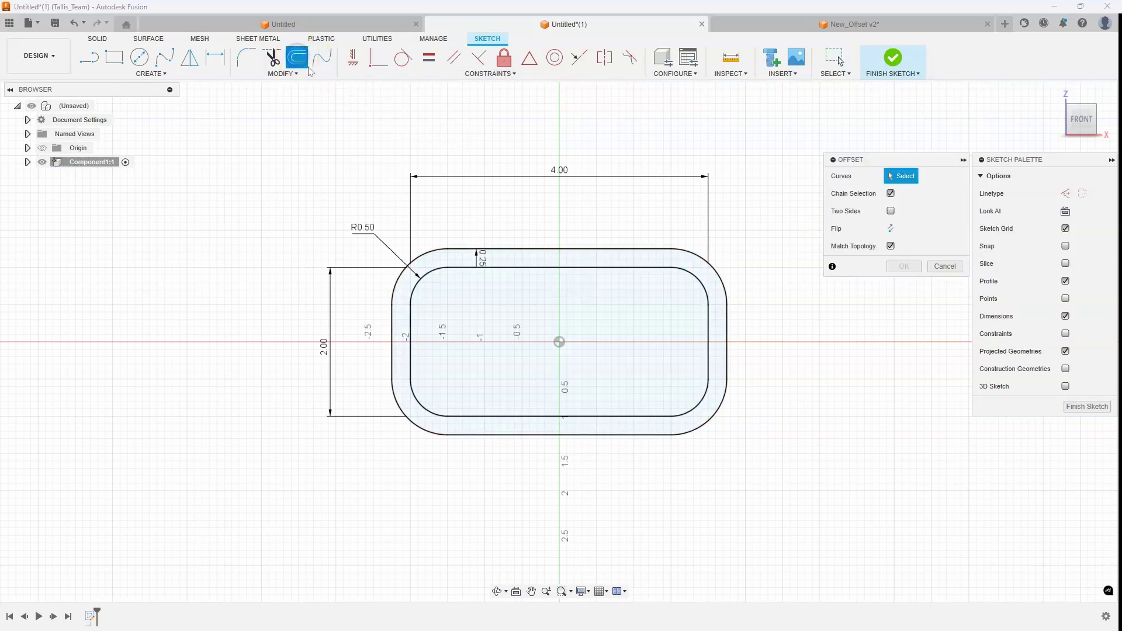
{"action": "left_click", "coordinate": [513, 250]}
{"action": "left_click", "coordinate": [517, 248]}
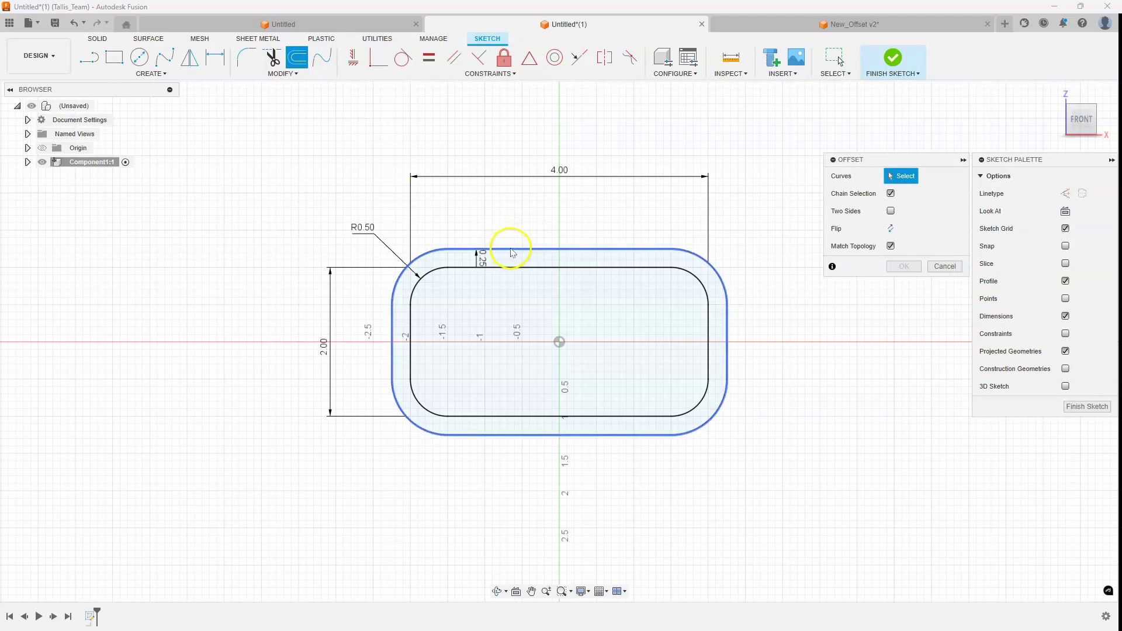
{"action": "left_click", "coordinate": [512, 250]}
{"action": "left_click_drag", "start_coordinate": [511, 243], "coordinate": [511, 213]}
{"action": "left_click", "coordinate": [522, 273]}
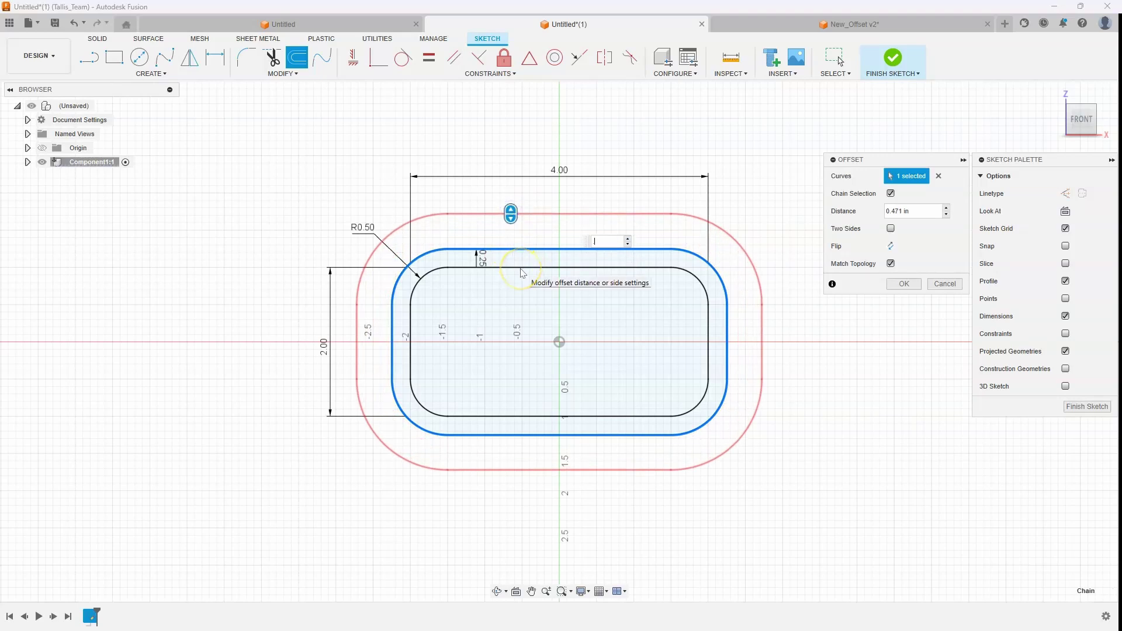
{"action": "key", "text": "Return"}
{"action": "key", "text": "Return"}
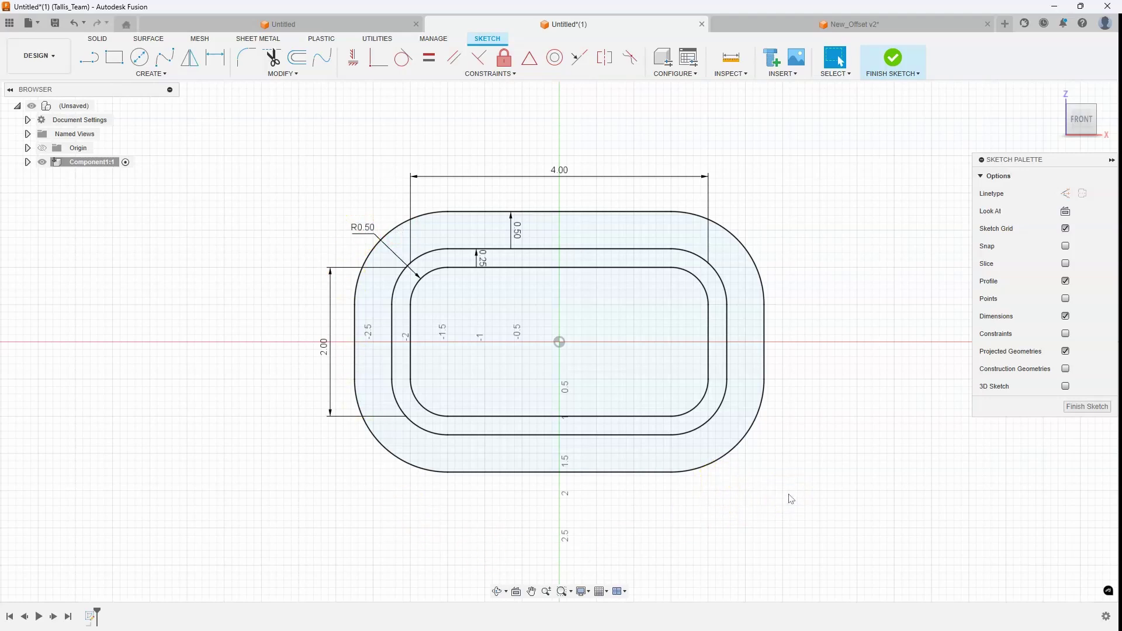
Undo the offsets and add a two-sided 0.20 offset inside and outside the rectangle.
{"action": "key", "text": "ctrl+z"}
{"action": "key", "text": "ctrl+z"}
{"action": "left_click", "coordinate": [296, 57]}
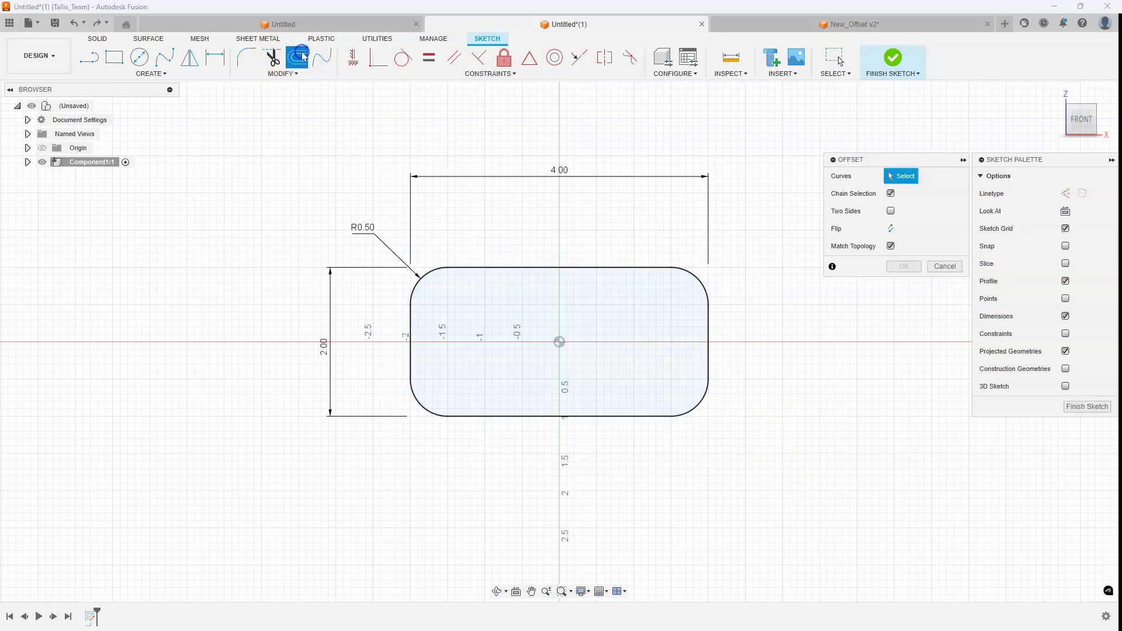
{"action": "left_click", "coordinate": [890, 211]}
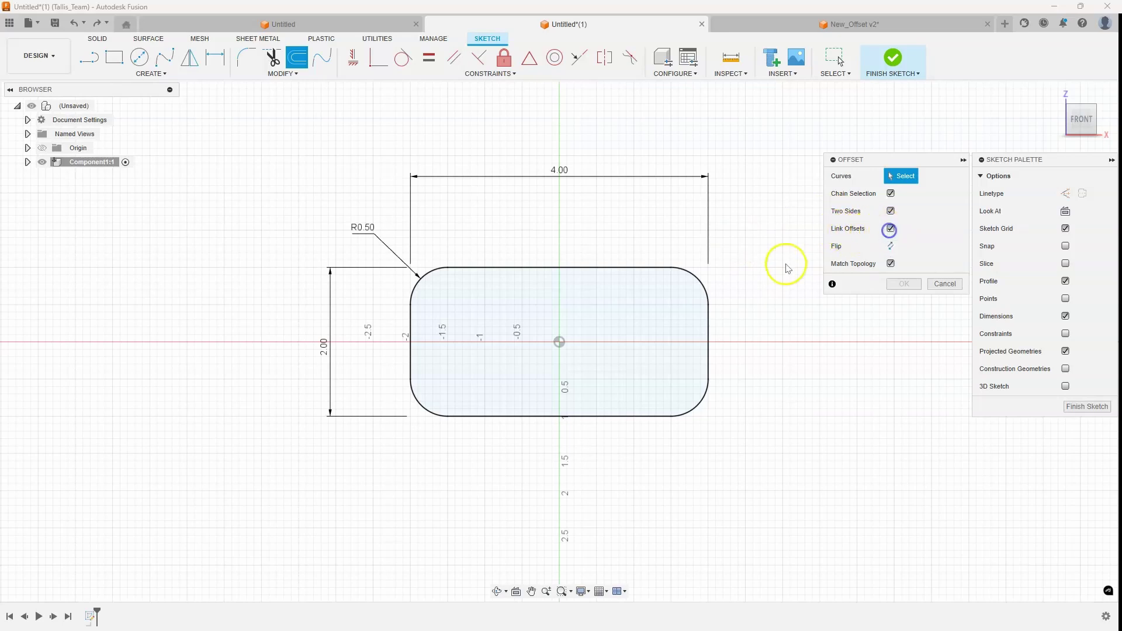
{"action": "left_click", "coordinate": [602, 268]}
{"action": "left_click_drag", "start_coordinate": [600, 261], "coordinate": [600, 253]}
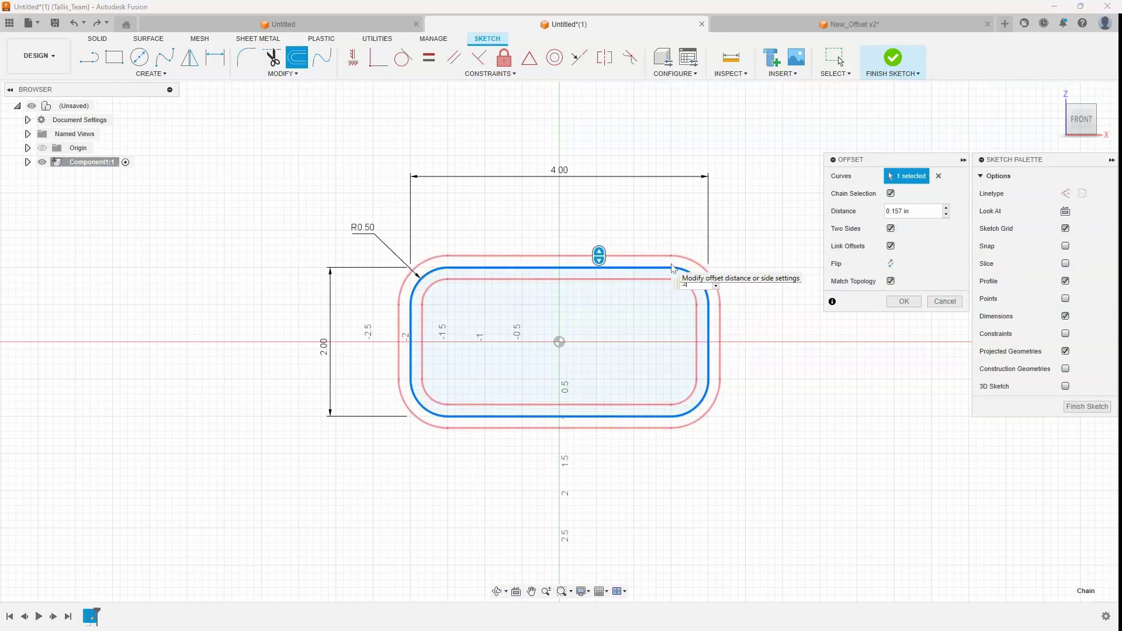
{"action": "key", "text": "Return"}
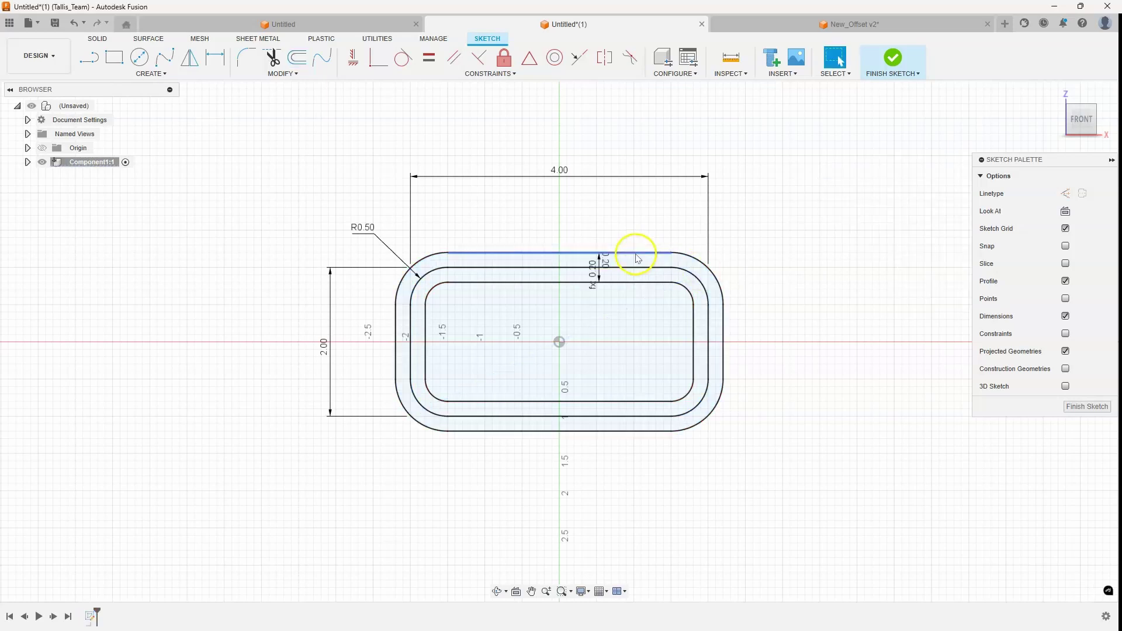
{"action": "scroll", "coordinate": [635, 254], "scroll_direction": "up", "scroll_amount": 1}
{"action": "scroll", "coordinate": [637, 257], "scroll_direction": "up", "scroll_amount": 4}
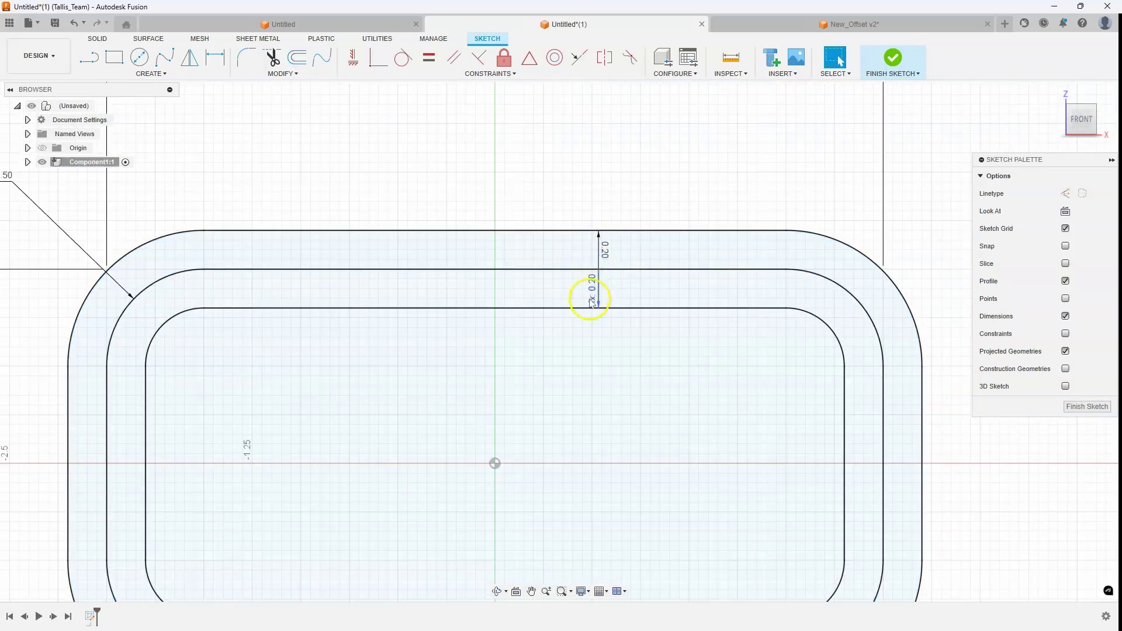
{"action": "scroll", "coordinate": [593, 331], "scroll_direction": "down", "scroll_amount": 2}
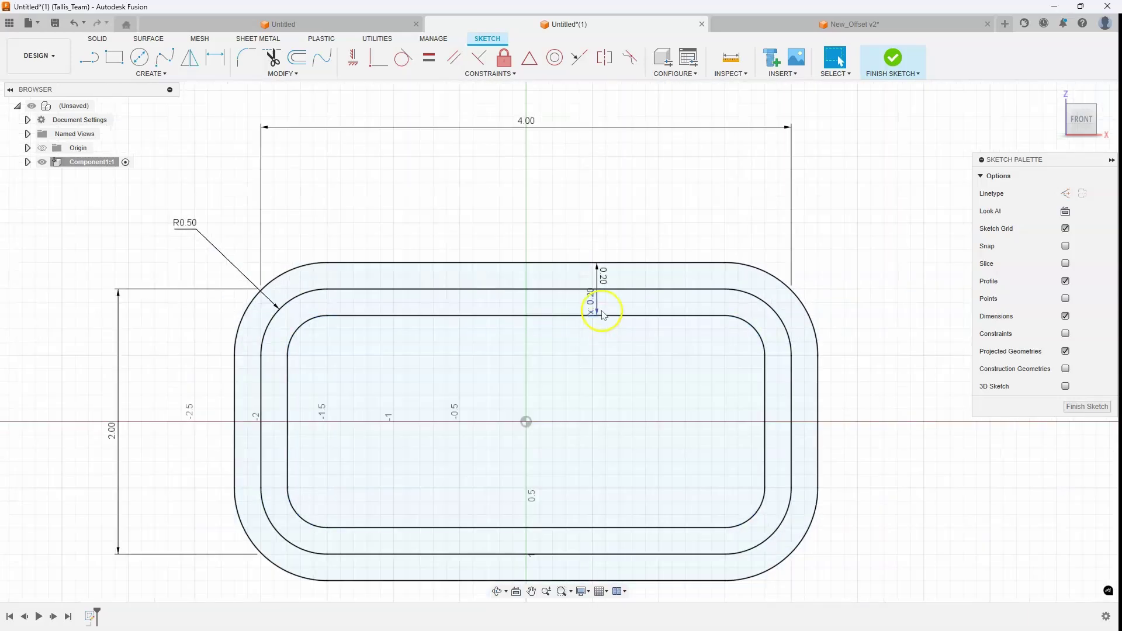
{"action": "double_click", "coordinate": [602, 275]}
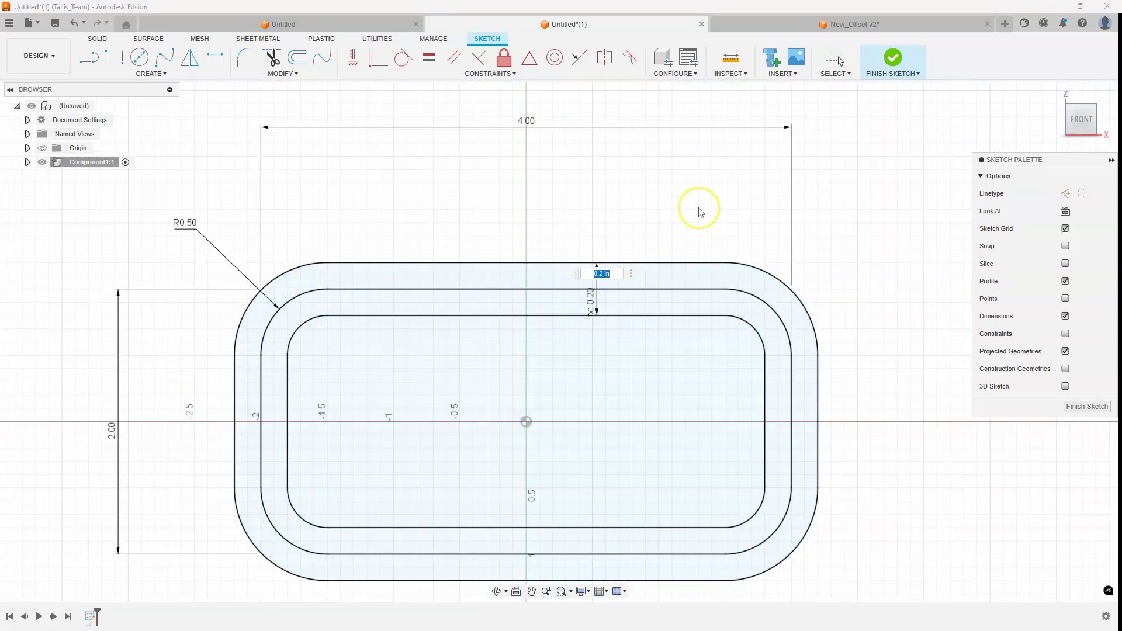
{"action": "type", "text": ".4"}
{"action": "key", "text": "Return"}
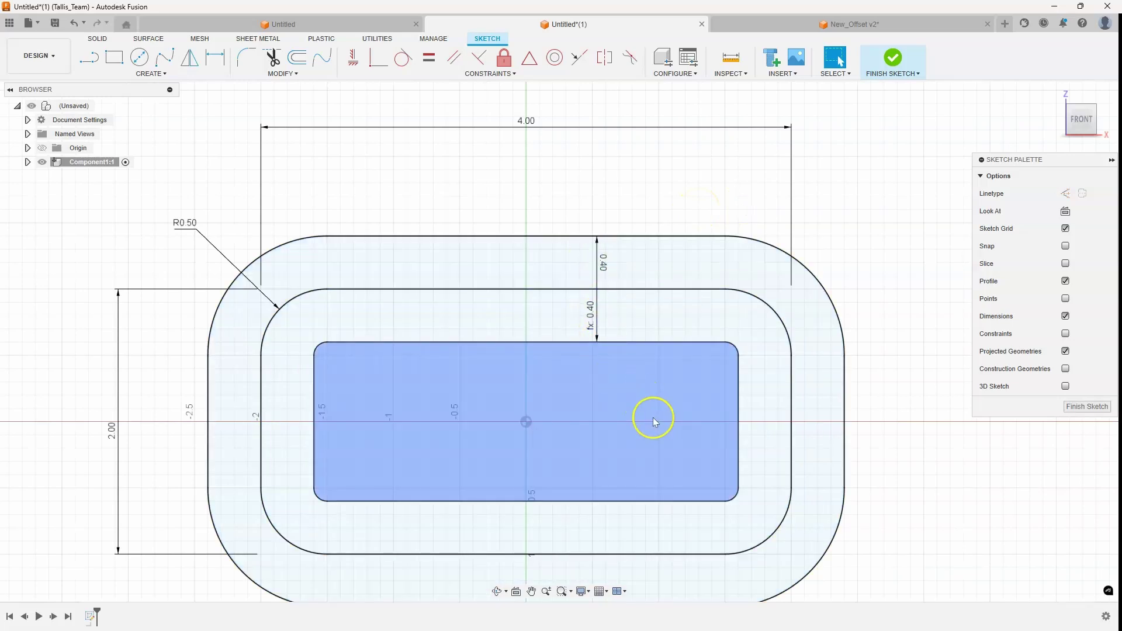
{"action": "scroll", "coordinate": [643, 415], "scroll_direction": "down", "scroll_amount": 4}
{"action": "key", "text": "ctrl+z"}
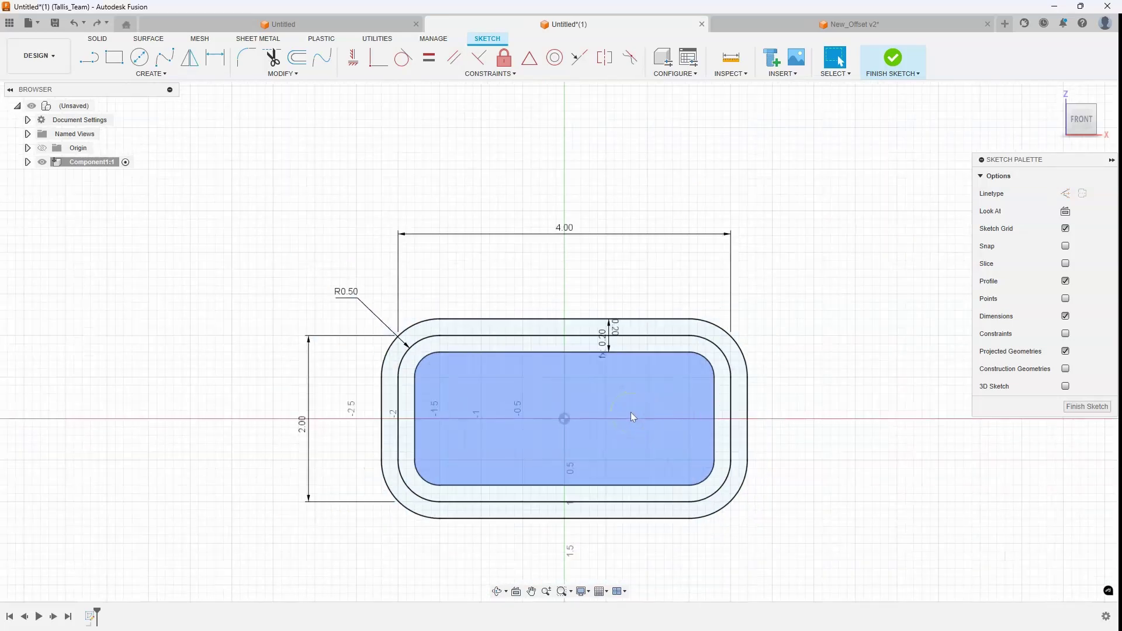
Undo the two-sided offset and offset the rounded rectangle again by 0.2.
{"action": "key", "text": "ctrl+z"}
{"action": "left_click", "coordinate": [304, 61]}
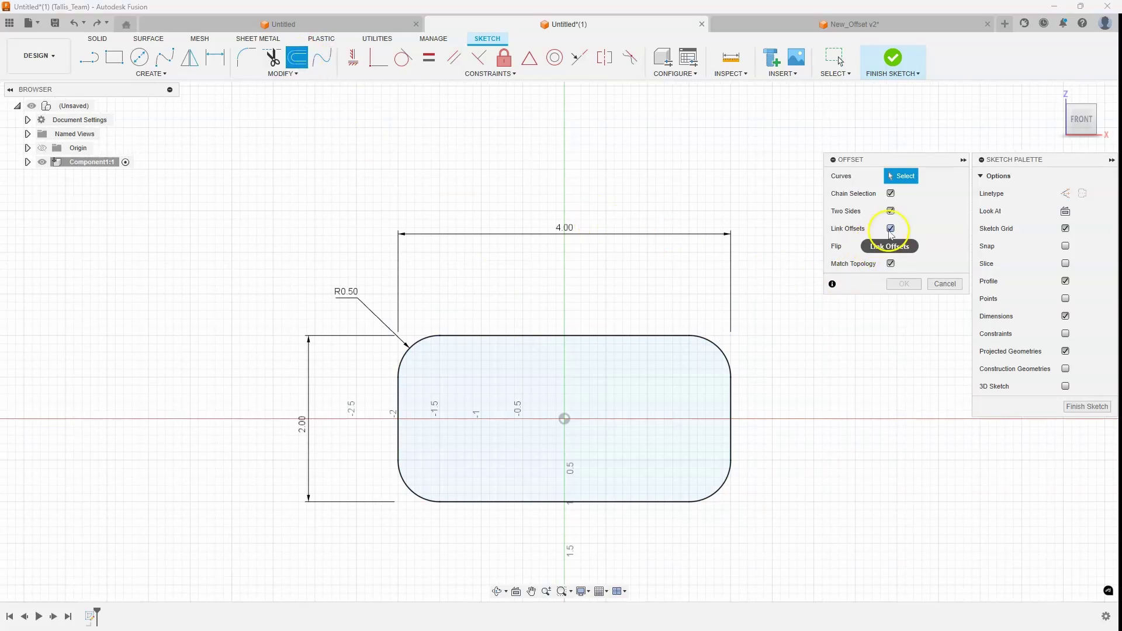
{"action": "left_click", "coordinate": [578, 337]}
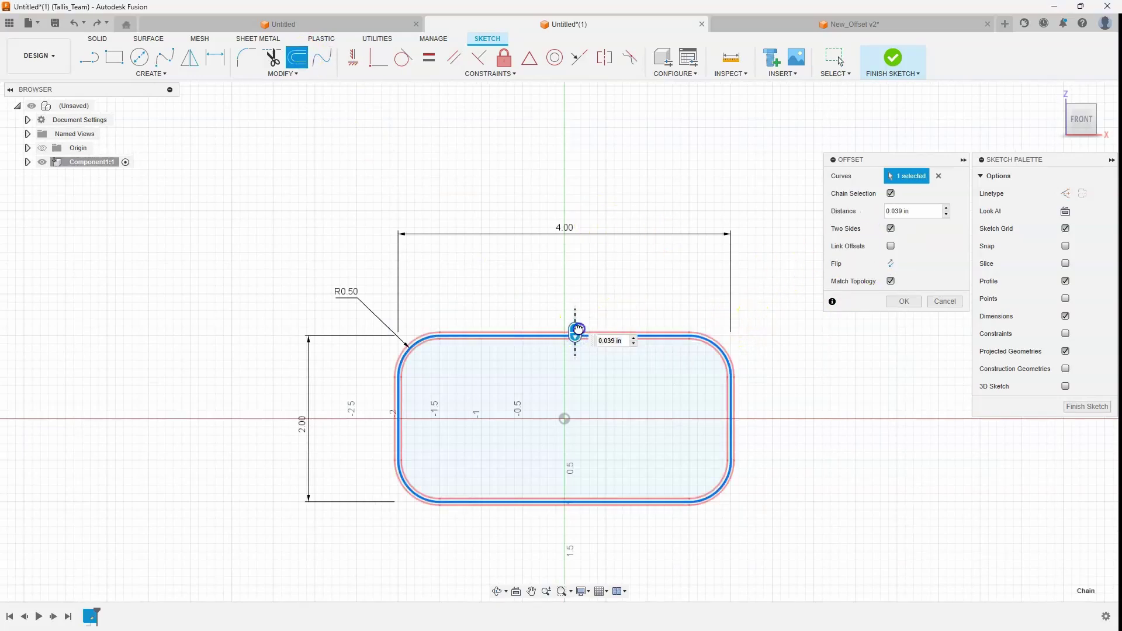
{"action": "left_click", "coordinate": [639, 287]}
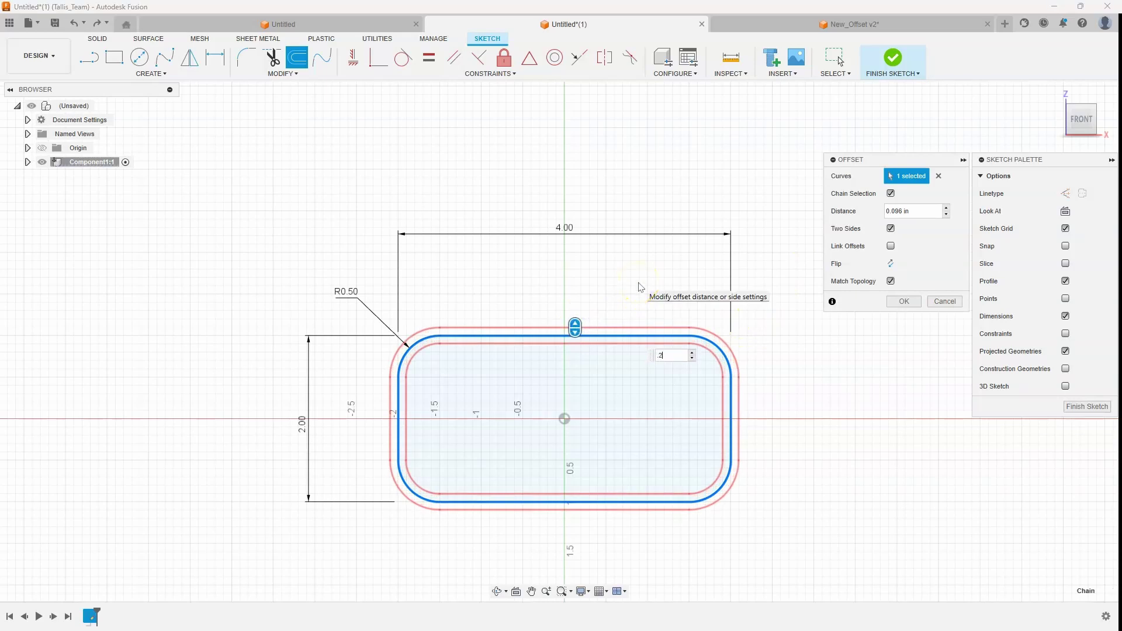
{"action": "key", "text": "Return"}
Change the outer offset dimension to 0.30, then switch to the New_Offset v2 document.
{"action": "left_click", "coordinate": [544, 321]}
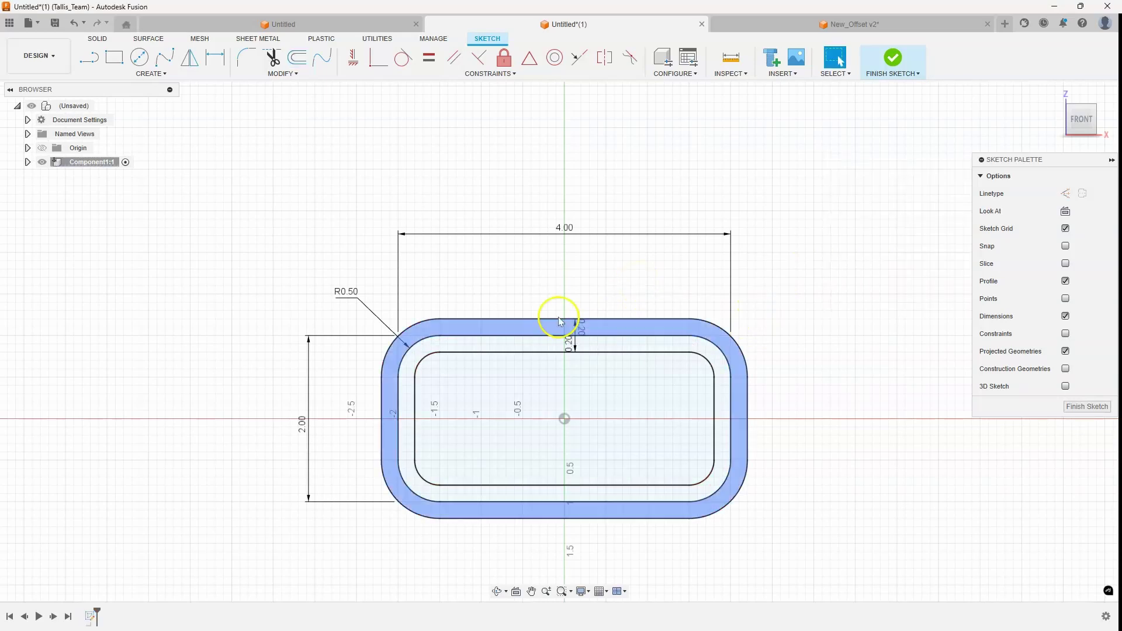
{"action": "scroll", "coordinate": [544, 321], "scroll_direction": "up", "scroll_amount": 2}
{"action": "left_click", "coordinate": [591, 354]}
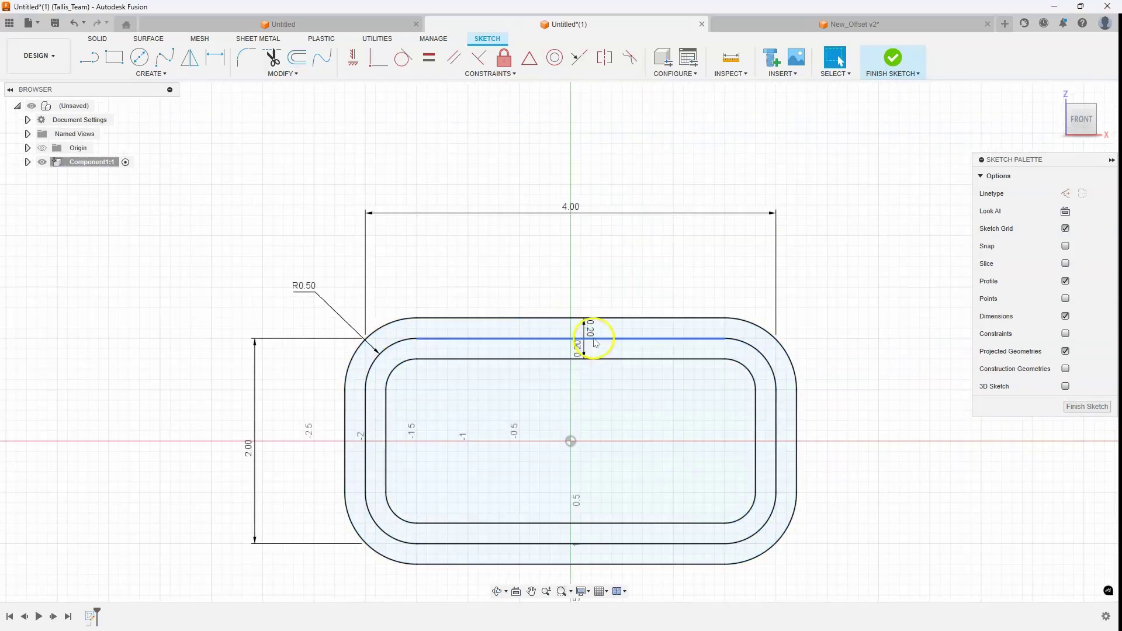
{"action": "double_click", "coordinate": [591, 328]}
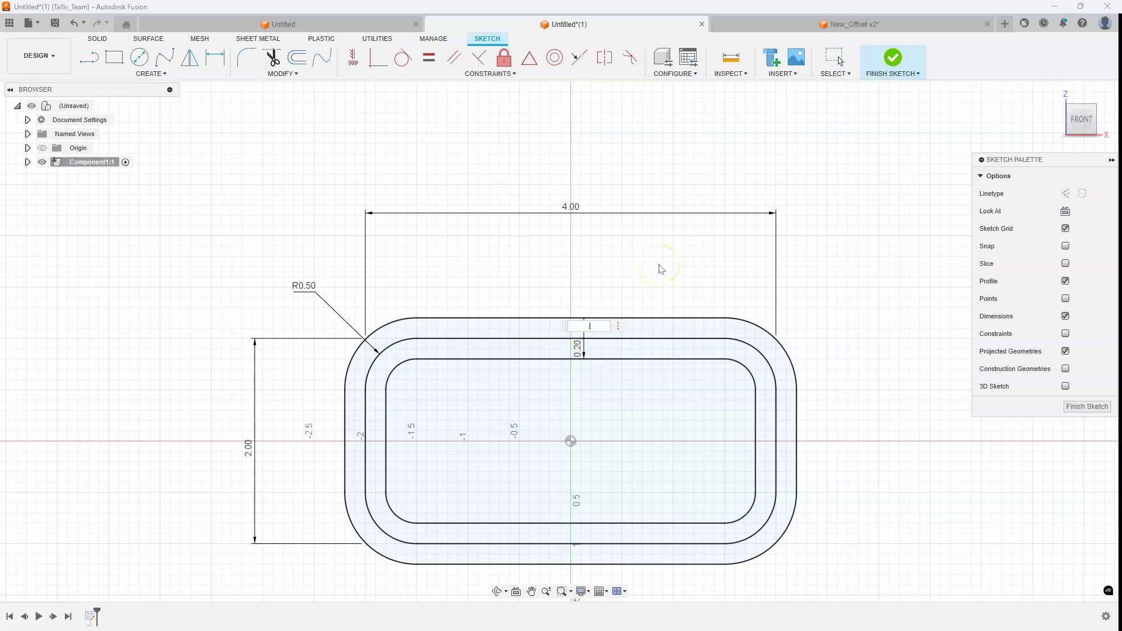
{"action": "type", "text": "0.3"}
{"action": "key", "text": "Return"}
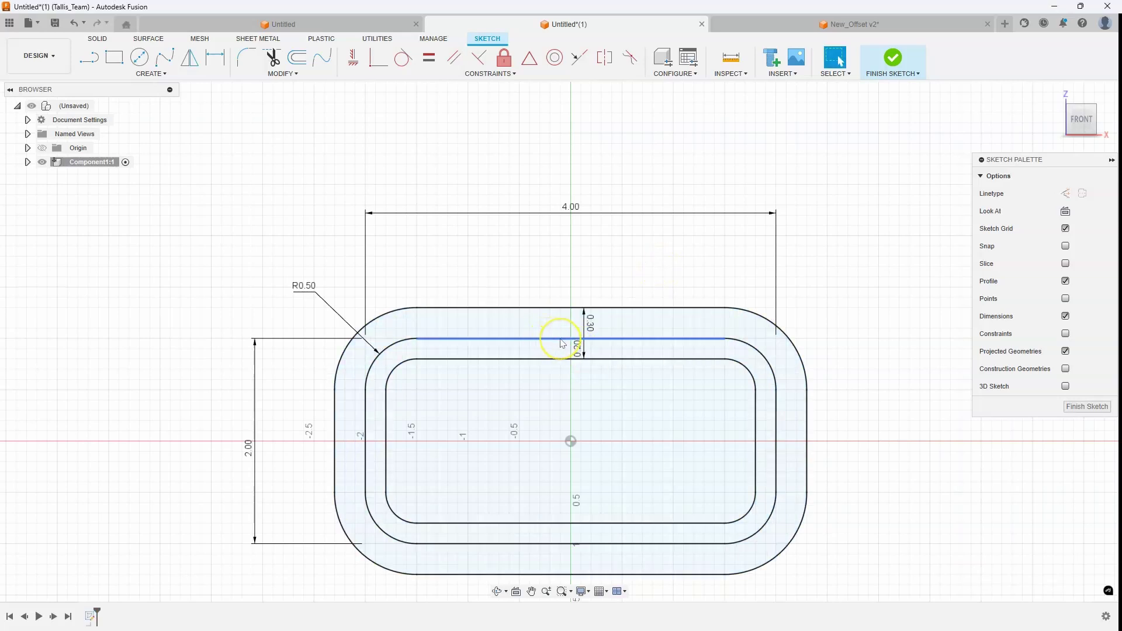
{"action": "left_click", "coordinate": [559, 356]}
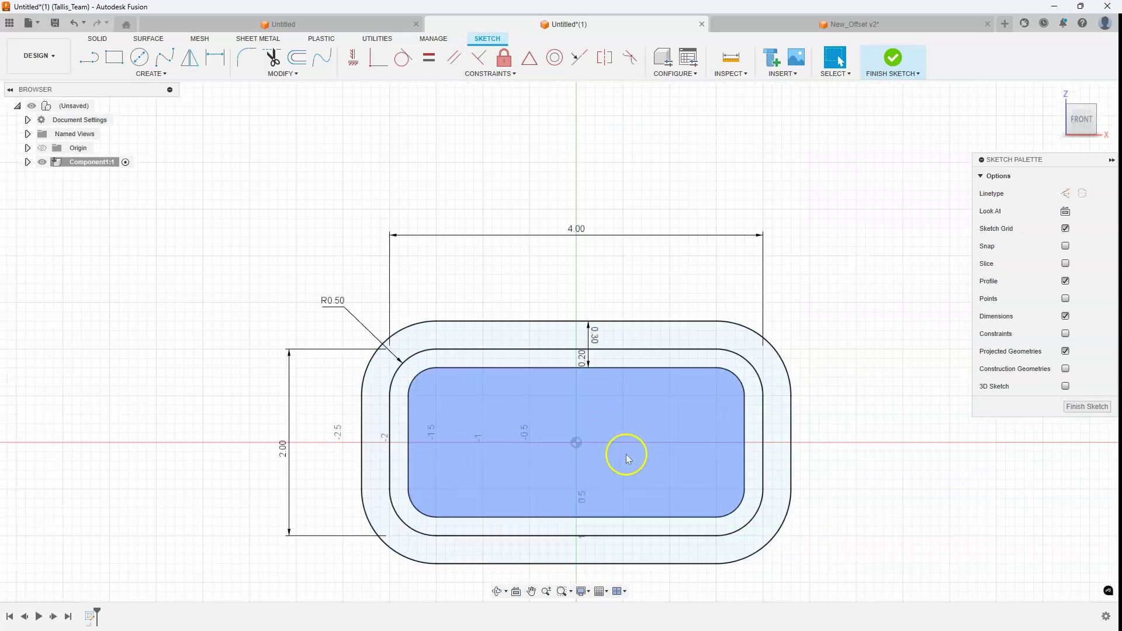
{"action": "scroll", "coordinate": [634, 456], "scroll_direction": "down", "scroll_amount": 2}
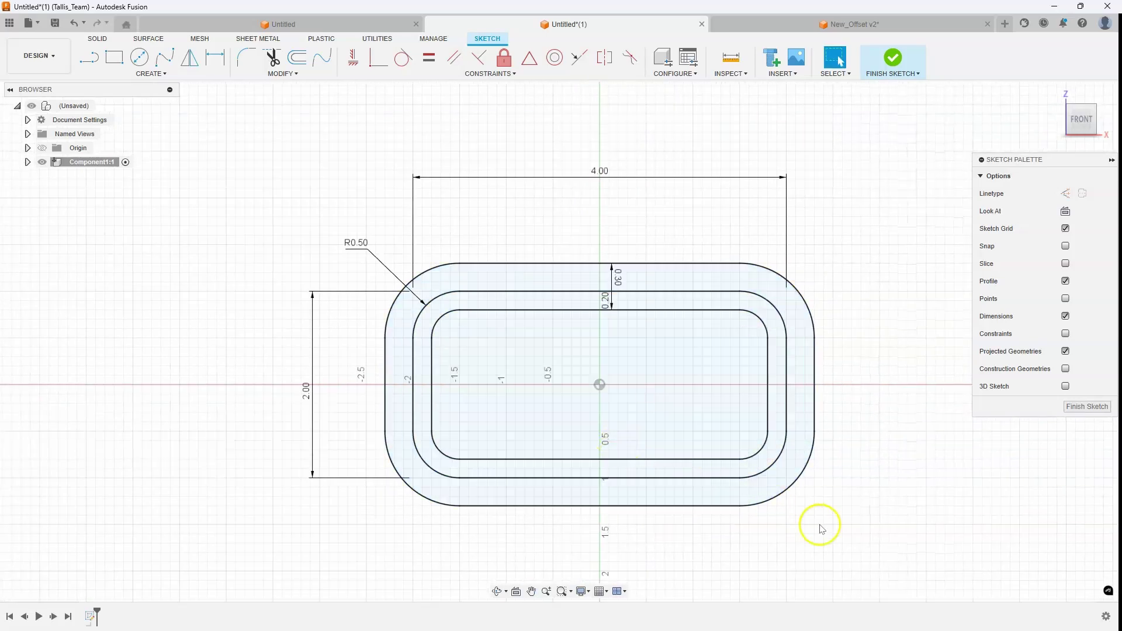
{"action": "key", "text": "ctrl+Tab"}
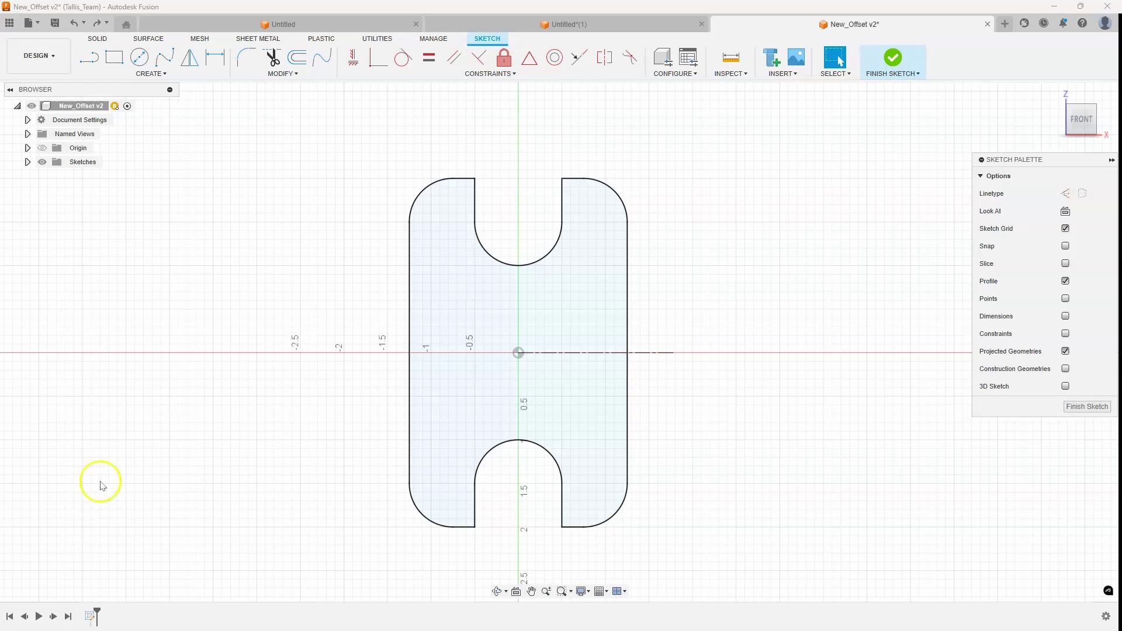
Offset the H-shaped profile chain outward toward -0.5 in until the topology limit error appears.
{"action": "left_click", "coordinate": [299, 61]}
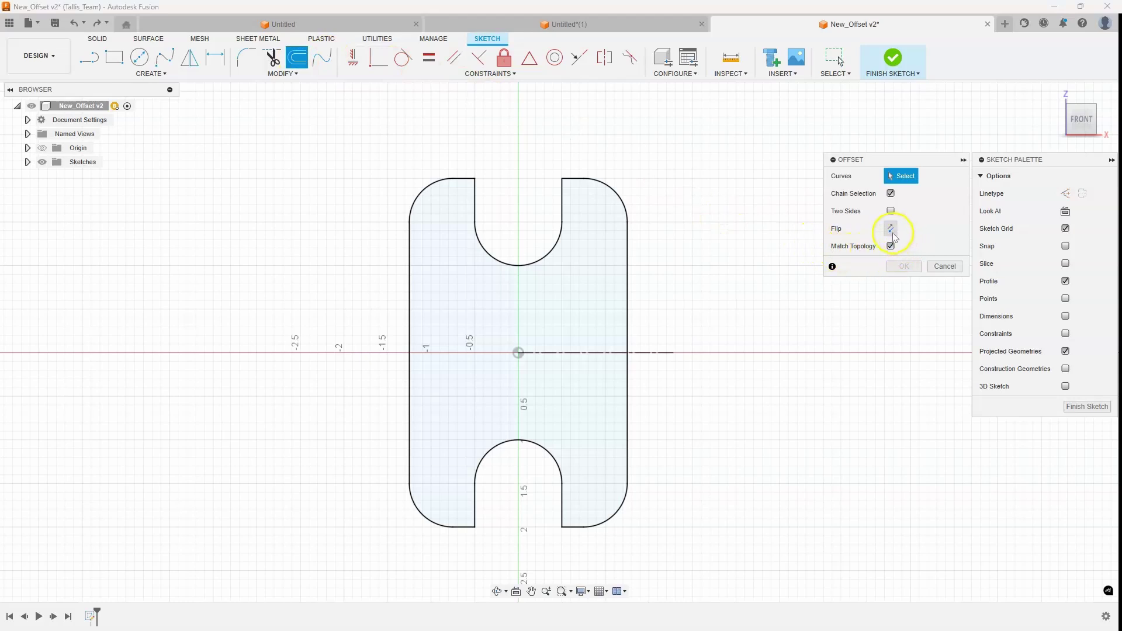
{"action": "left_click", "coordinate": [626, 238]}
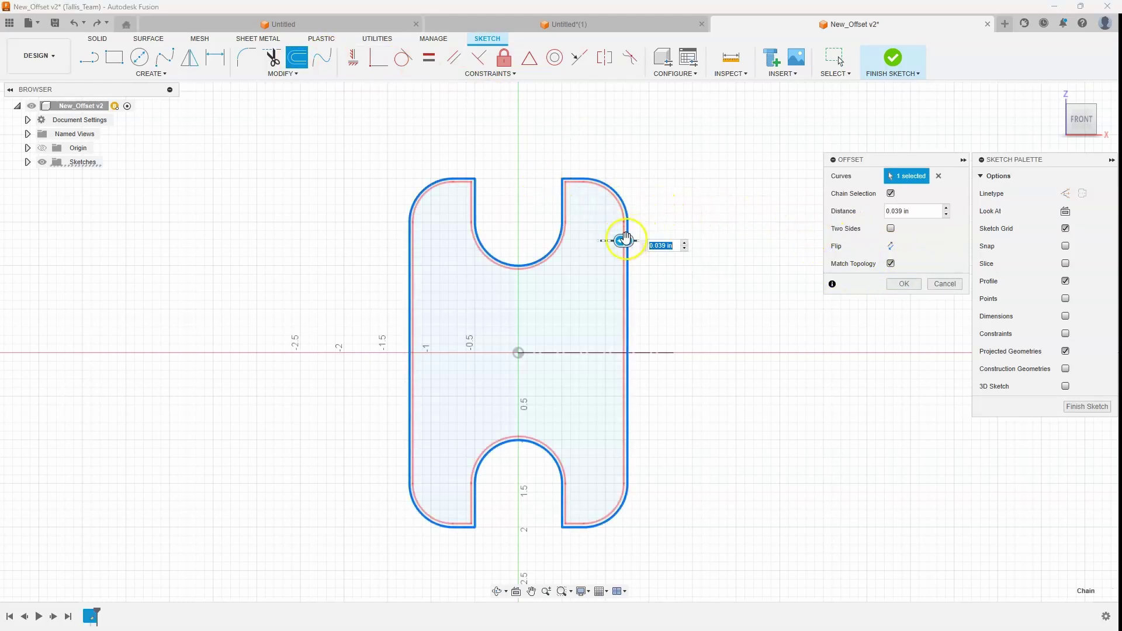
{"action": "left_click_drag", "start_coordinate": [623, 240], "coordinate": [647, 240]}
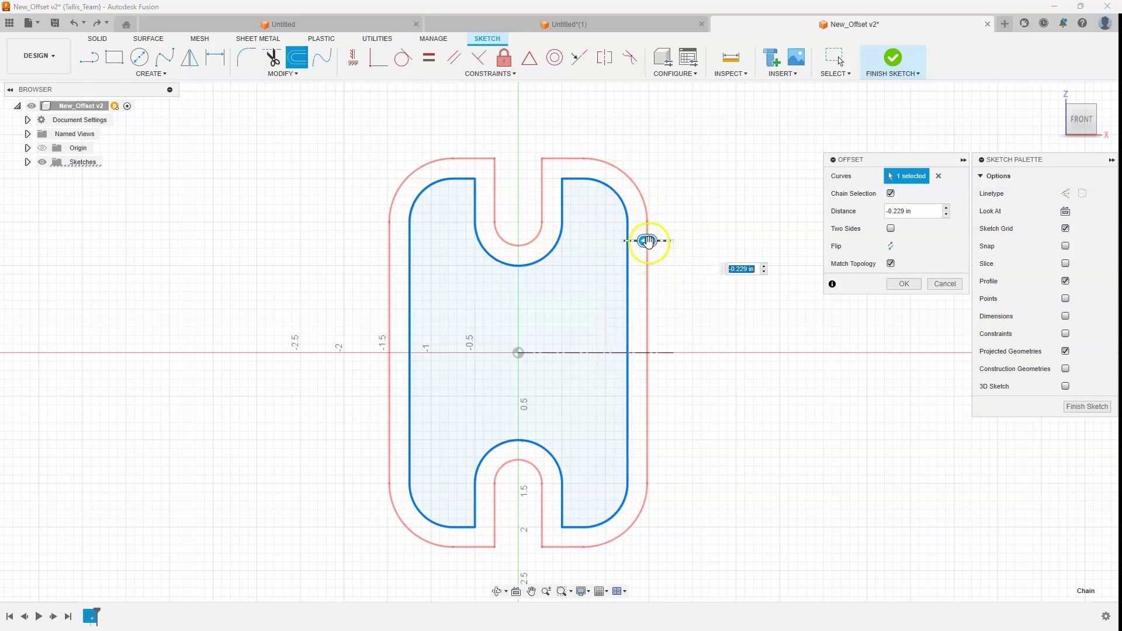
{"action": "left_click_drag", "start_coordinate": [649, 241], "coordinate": [665, 241]}
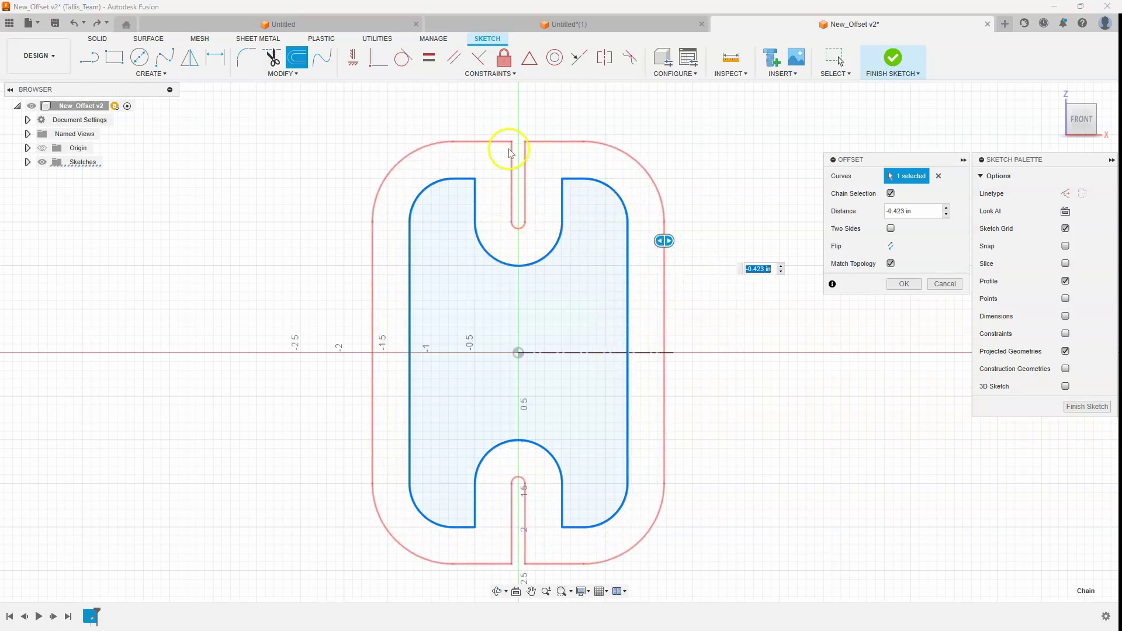
{"action": "left_click_drag", "start_coordinate": [664, 240], "coordinate": [701, 244]}
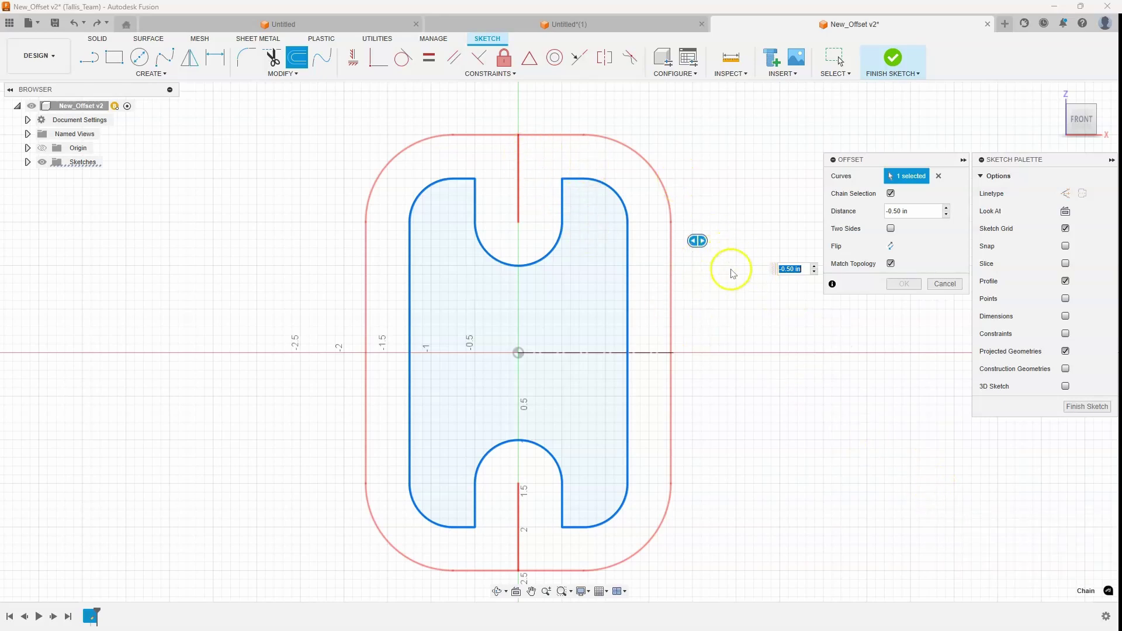
{"action": "left_click_drag", "start_coordinate": [698, 241], "coordinate": [592, 245]}
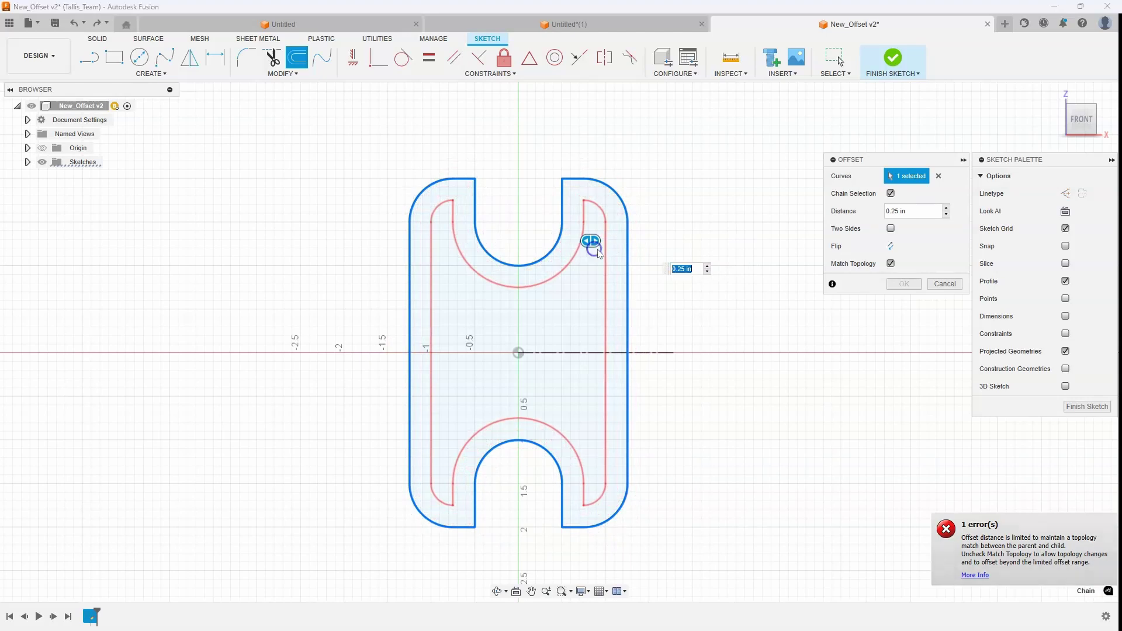
Move the H profile's offset preview inside to 0.25 in, then back outside to -0.115 in.
{"action": "left_click", "coordinate": [581, 184]}
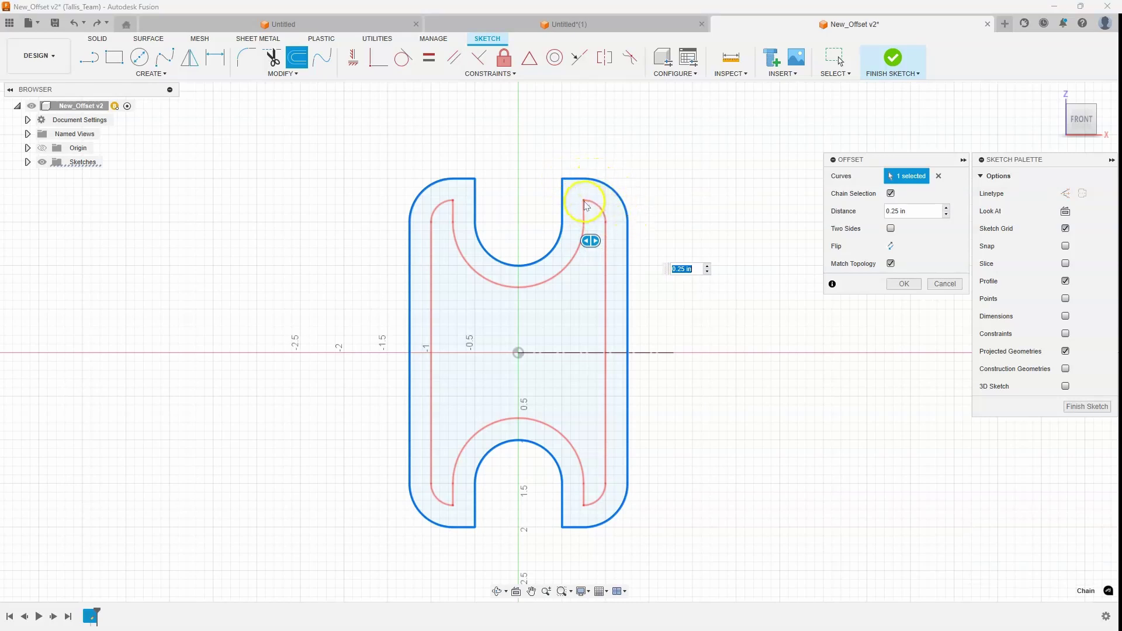
{"action": "left_click_drag", "start_coordinate": [590, 240], "coordinate": [638, 240]}
{"action": "left_click", "coordinate": [891, 264]}
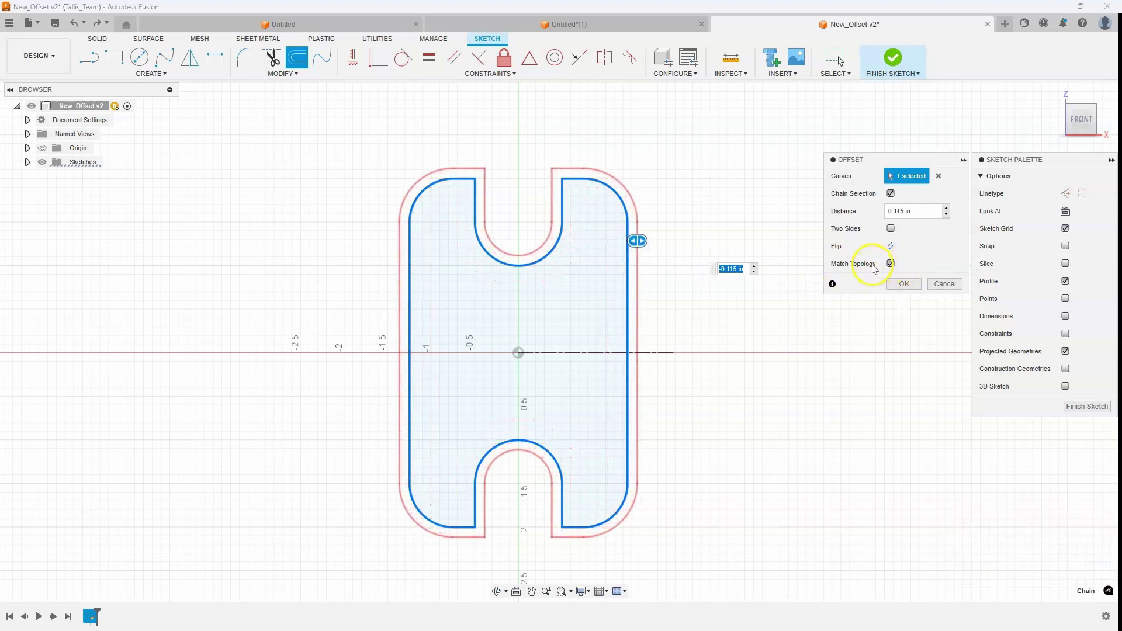
Turn off Match Topology, grow the offset outward to -0.604 in, then pull it inside to 0.408 in.
{"action": "left_click", "coordinate": [891, 264]}
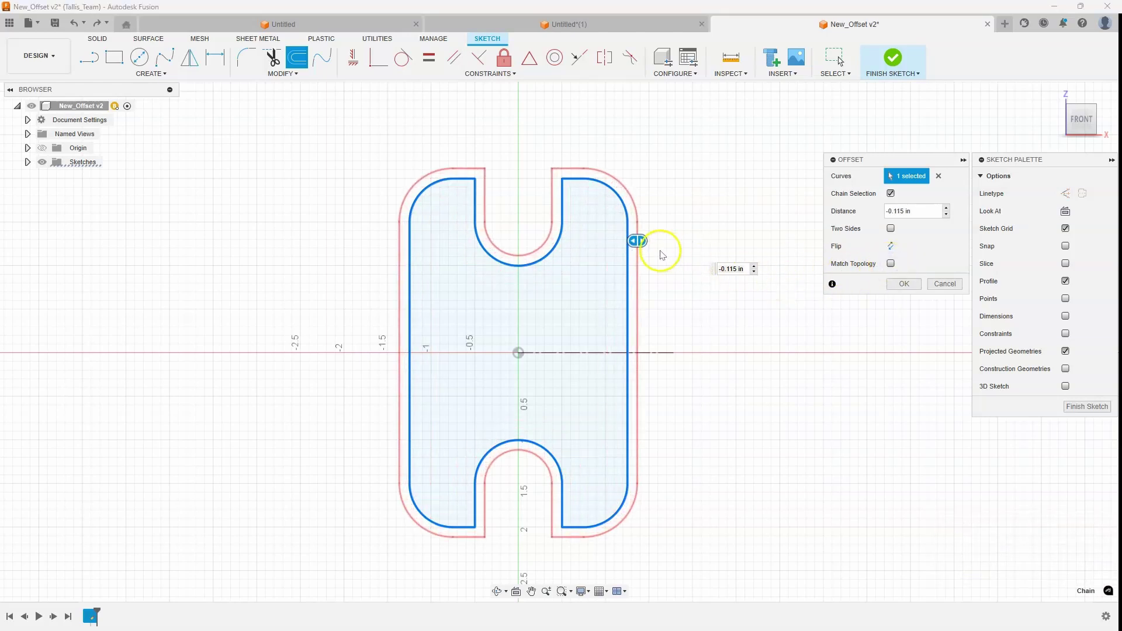
{"action": "left_click_drag", "start_coordinate": [637, 241], "coordinate": [680, 241]}
{"action": "left_click", "coordinate": [593, 216]}
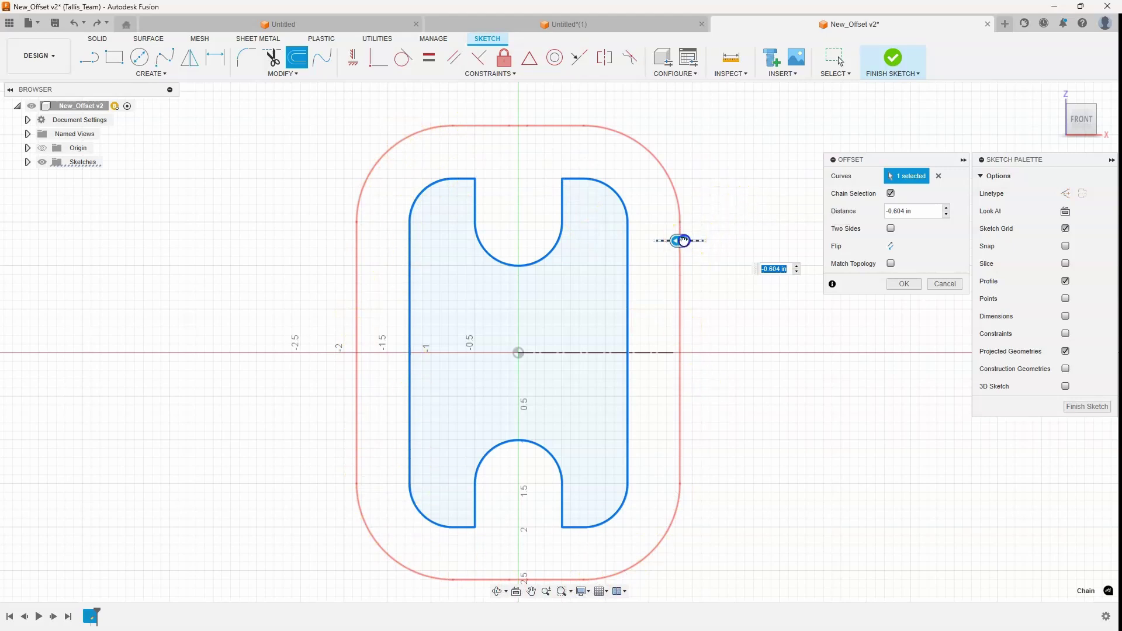
{"action": "left_click_drag", "start_coordinate": [683, 240], "coordinate": [594, 249]}
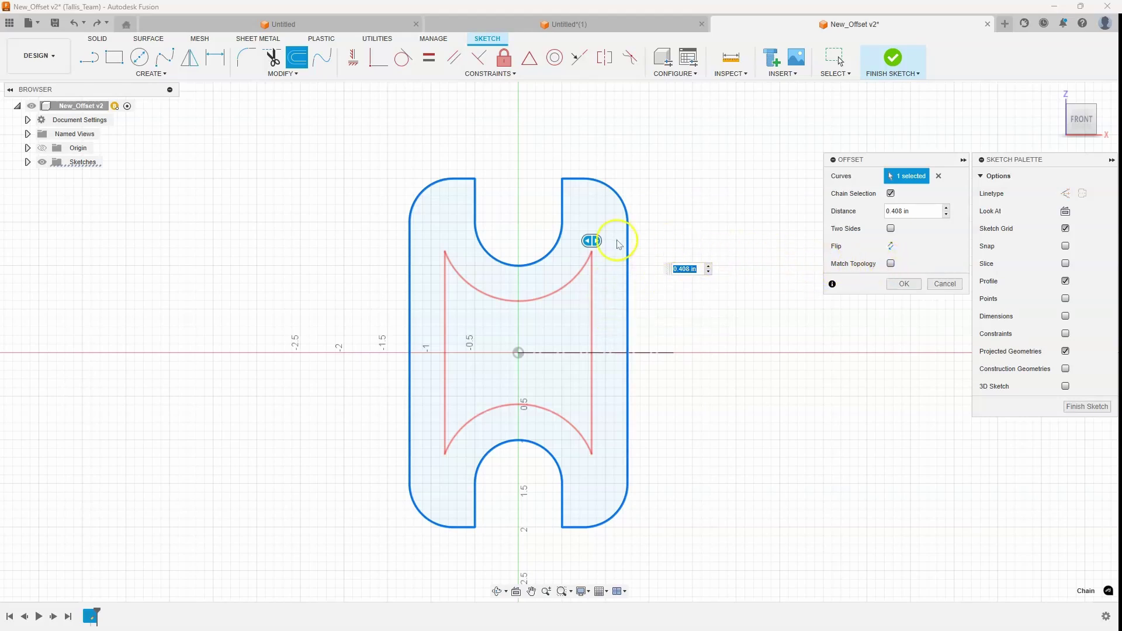
Re-enable Match Topology and commit a -0.35 in offset outside the H profile.
{"action": "left_click_drag", "start_coordinate": [594, 240], "coordinate": [640, 241]}
{"action": "left_click", "coordinate": [891, 264]}
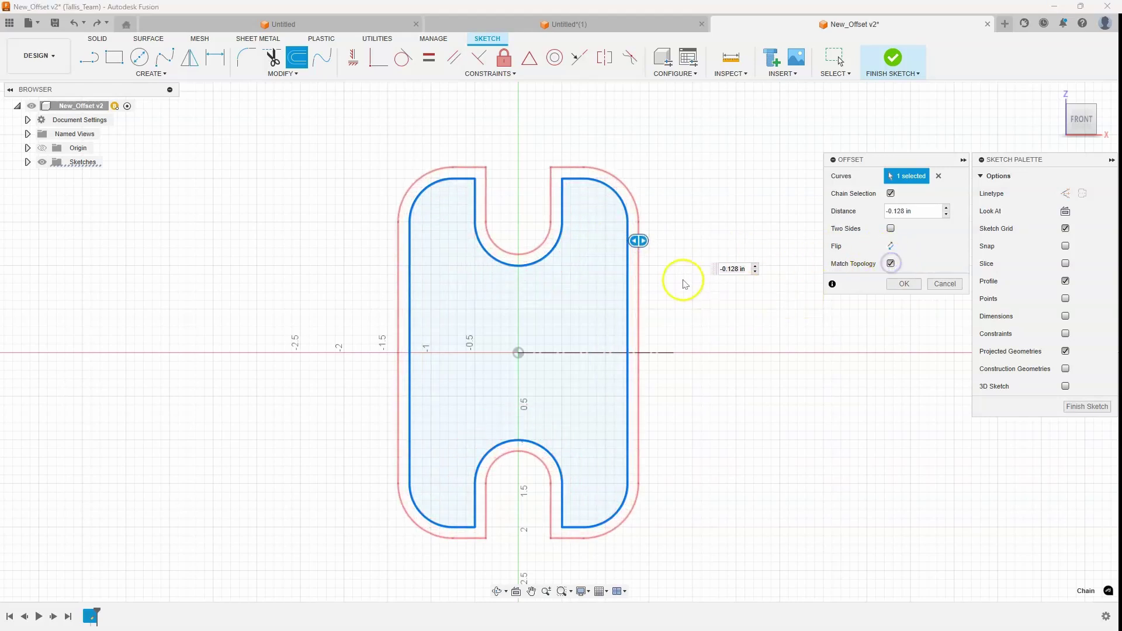
{"action": "left_click_drag", "start_coordinate": [639, 241], "coordinate": [653, 241]}
{"action": "left_click", "coordinate": [701, 356]}
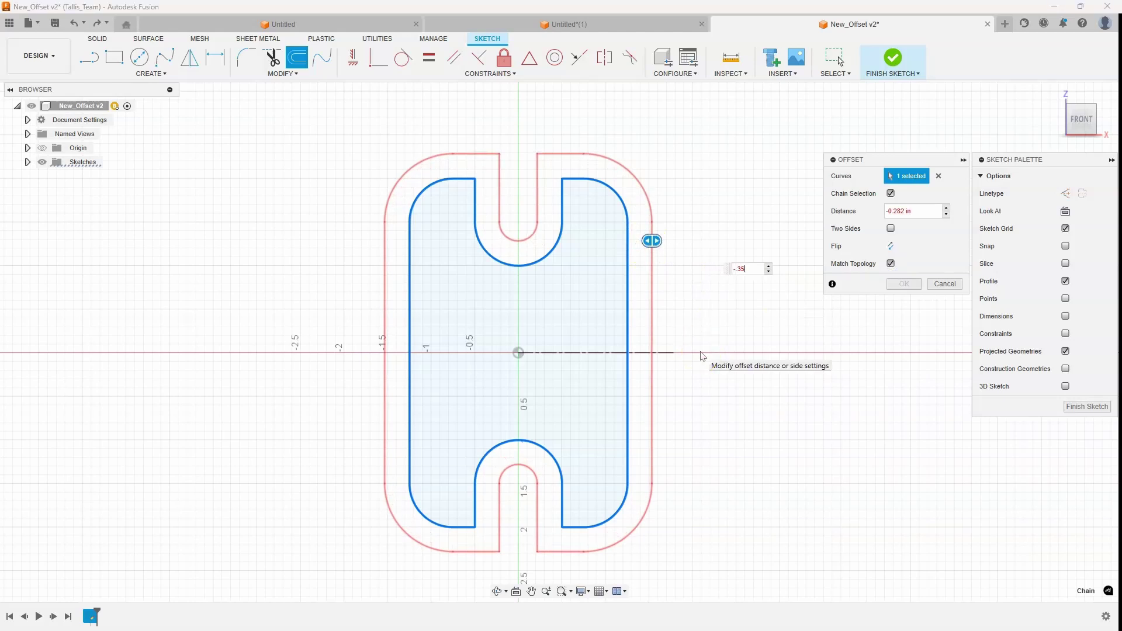
{"action": "type", "text": "-.35"}
{"action": "key", "text": "Return"}
{"action": "left_click", "coordinate": [508, 290]}
{"action": "left_click", "coordinate": [252, 123]}
{"action": "left_click", "coordinate": [298, 57]}
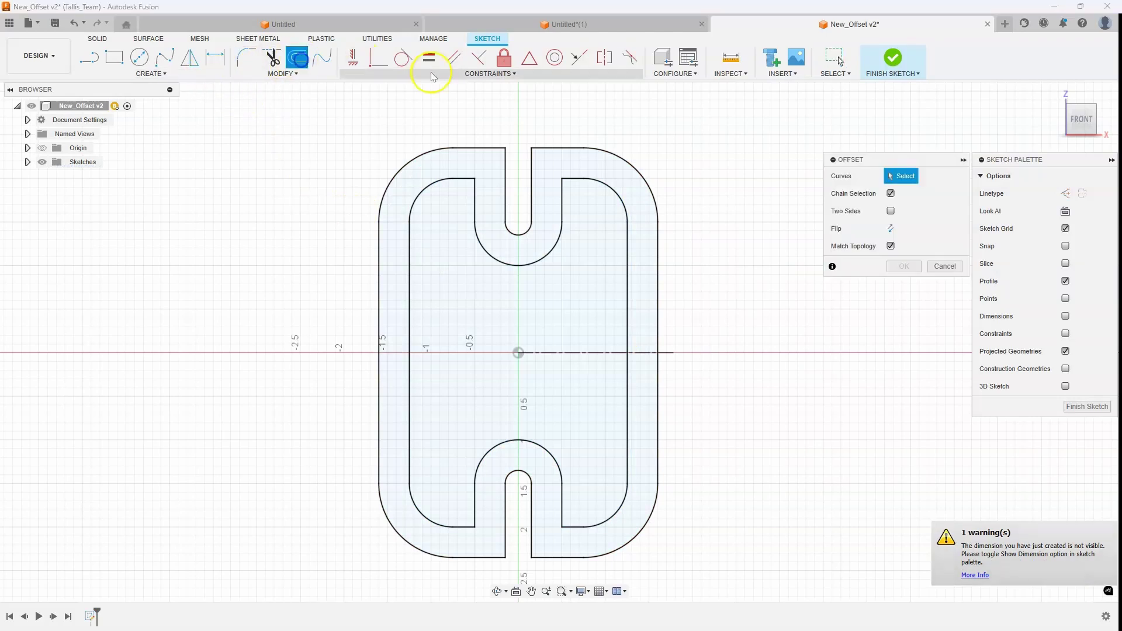
Offset the new outer slotted outline 0.4 in outward with Match Topology off.
{"action": "left_click", "coordinate": [608, 152]}
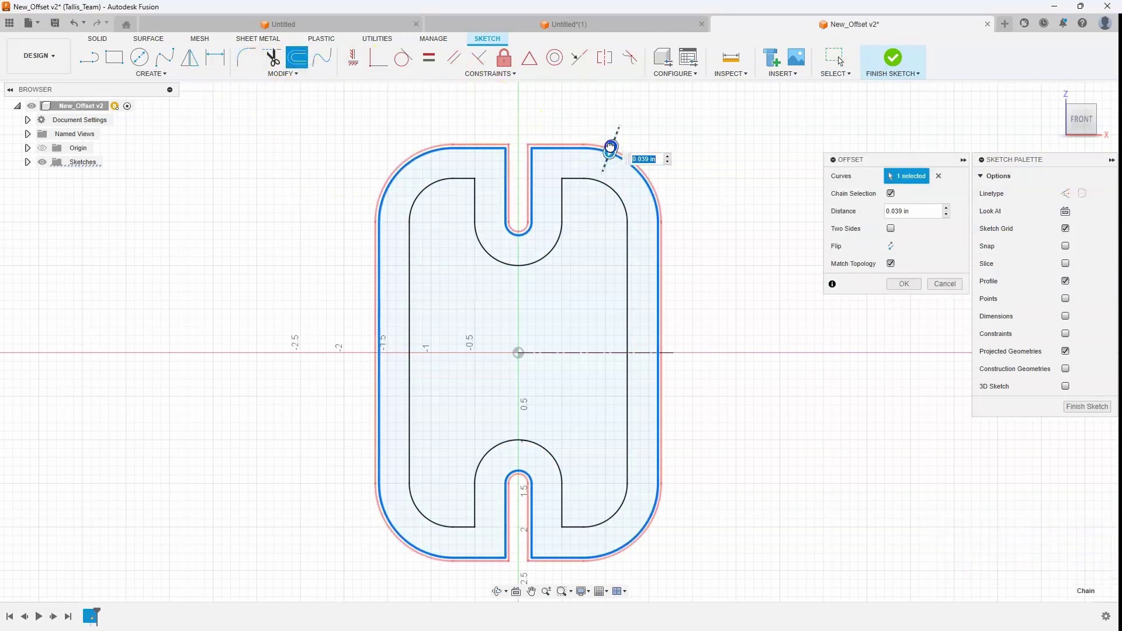
{"action": "left_click_drag", "start_coordinate": [610, 146], "coordinate": [636, 117]}
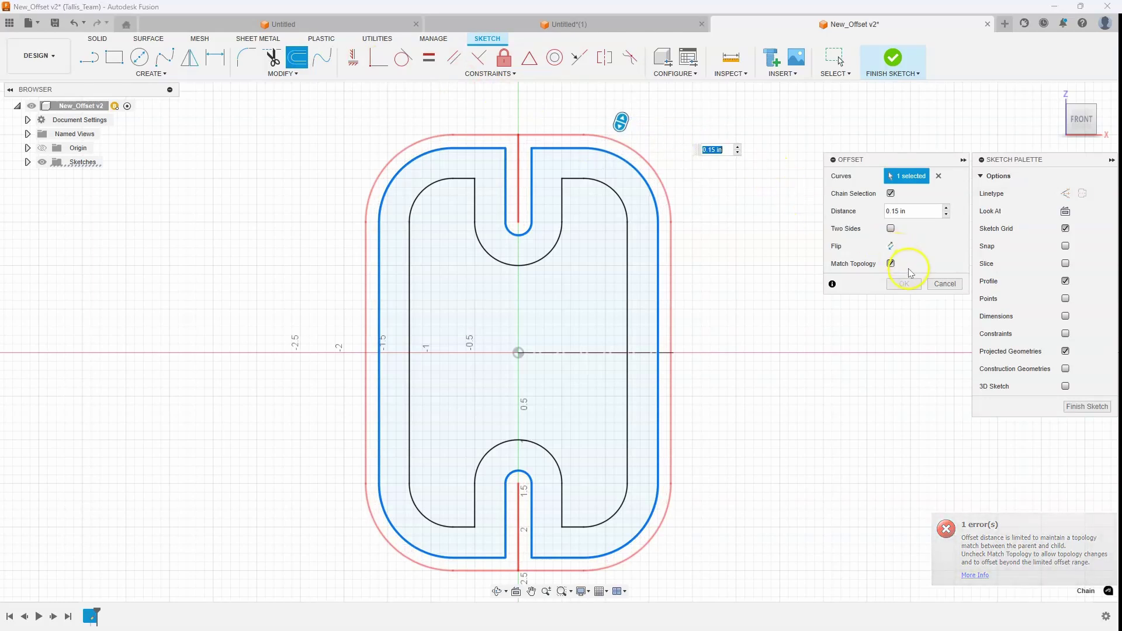
{"action": "left_click", "coordinate": [893, 264]}
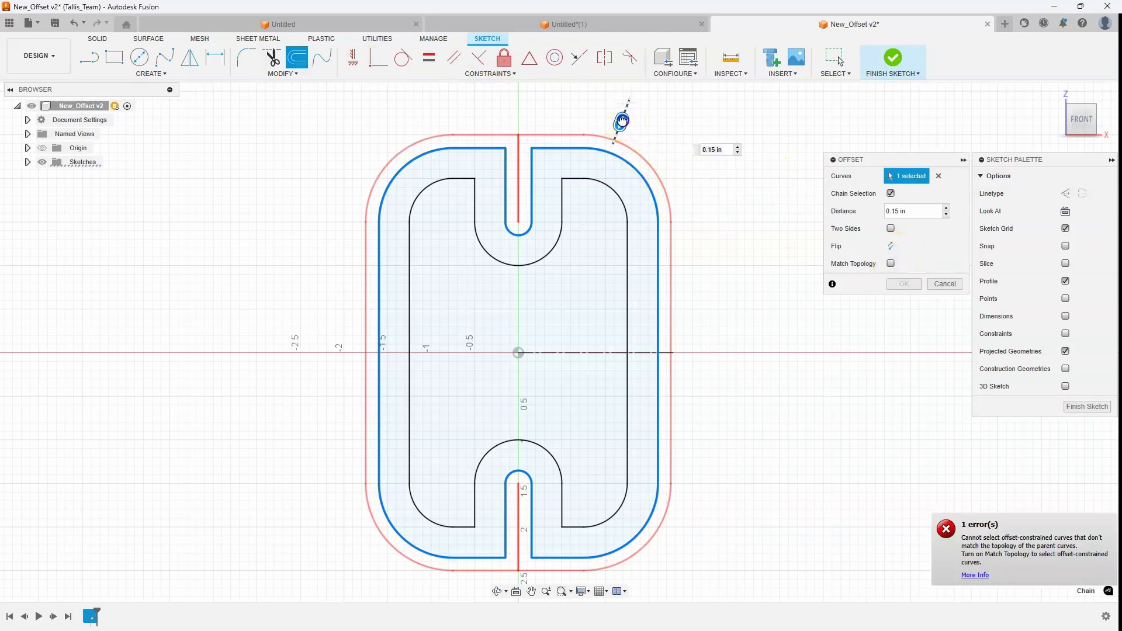
{"action": "mouse_move", "coordinate": [622, 121]}
{"action": "left_mouse_down"}
{"action": "mouse_move", "coordinate": [626, 107]}
{"action": "mouse_move", "coordinate": [623, 118]}
{"action": "left_mouse_up"}
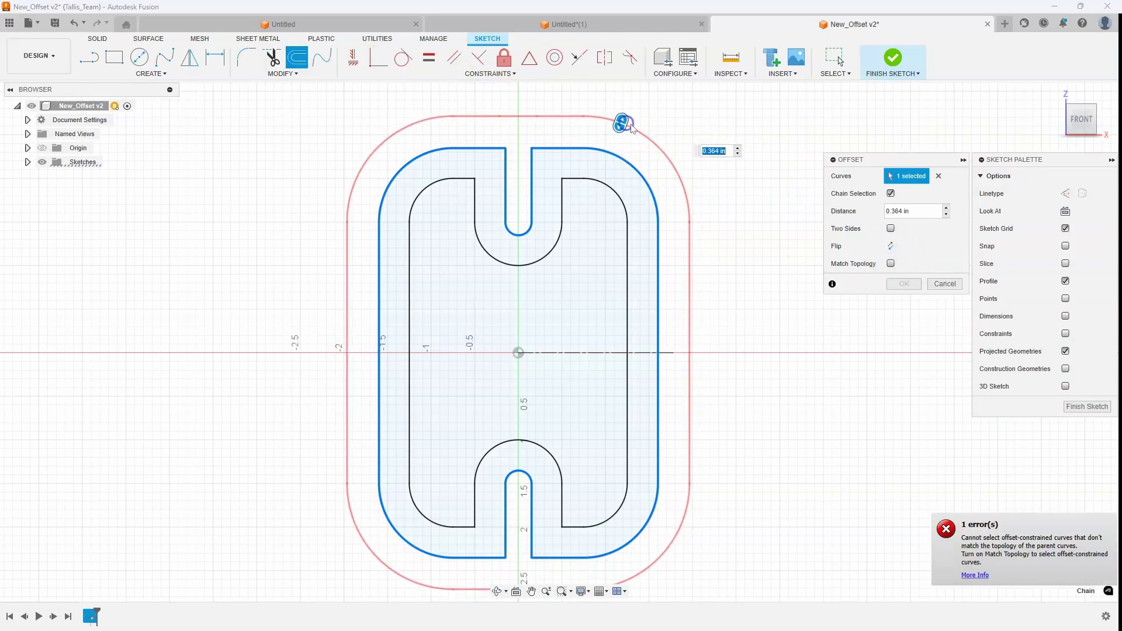
{"action": "type", "text": ".4"}
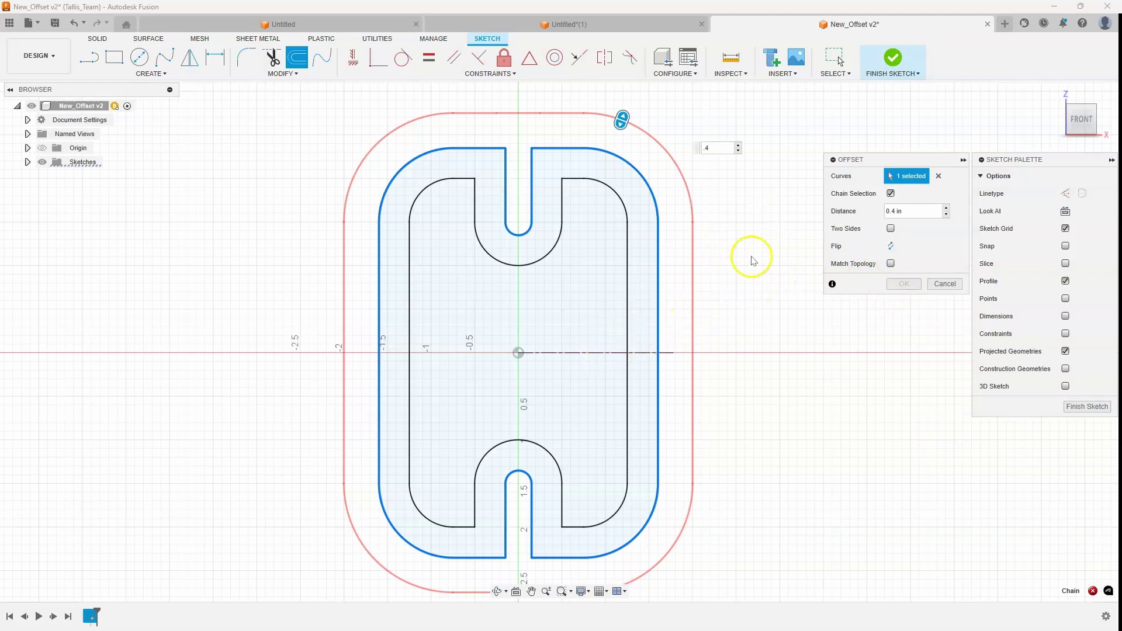
Cancel the 0.4 in preview and offset the original H profile 0.1 in on both sides.
{"action": "left_click", "coordinate": [937, 285]}
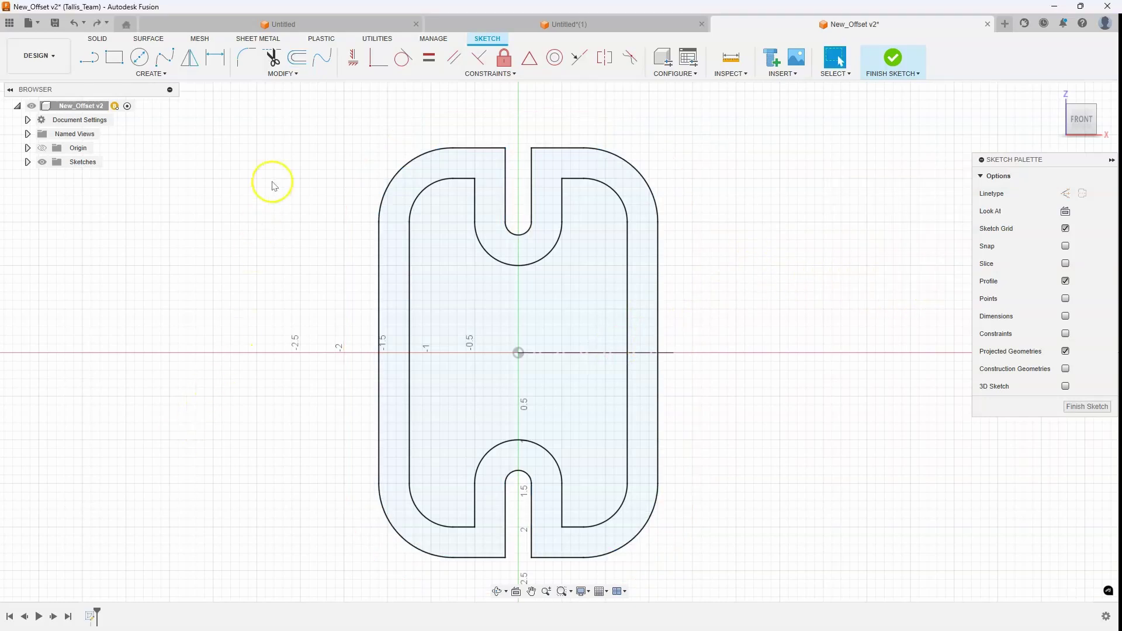
{"action": "left_click", "coordinate": [296, 57]}
{"action": "left_click", "coordinate": [554, 248]}
{"action": "left_click_drag", "start_coordinate": [555, 251], "coordinate": [562, 255]}
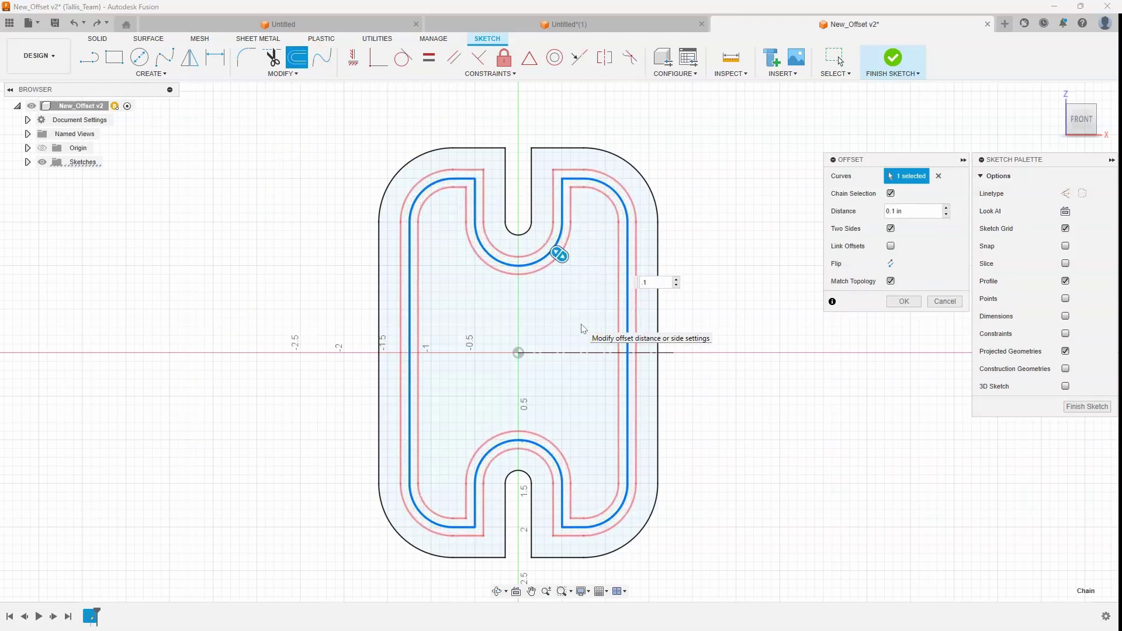
{"action": "key", "text": "Return"}
{"action": "left_click", "coordinate": [730, 291]}
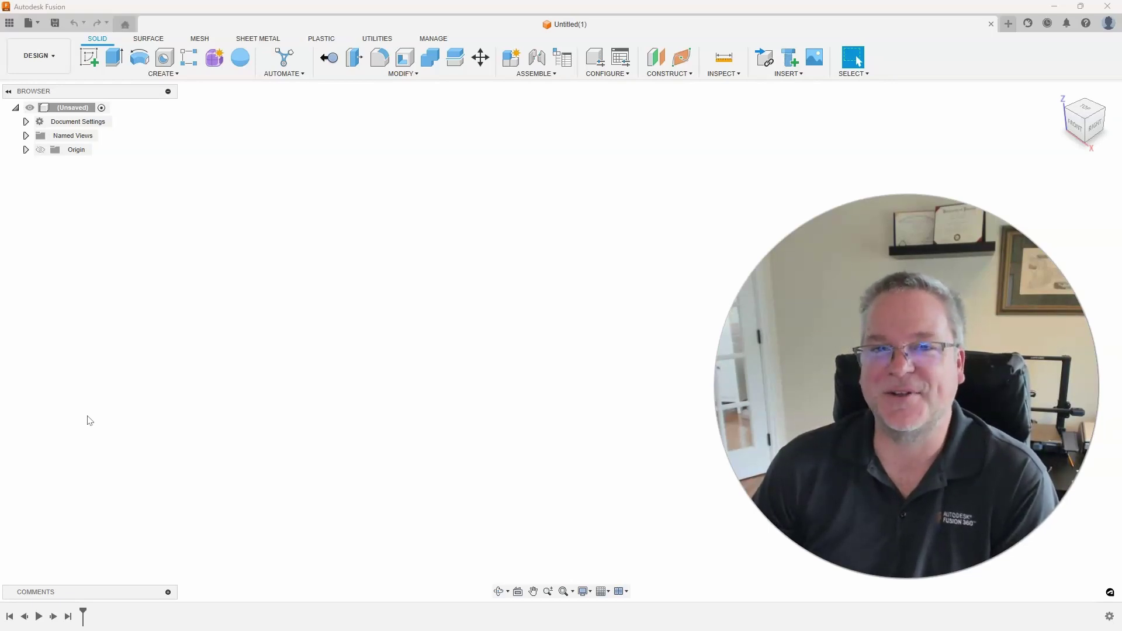
{"action": "left_click", "coordinate": [62, 397]}
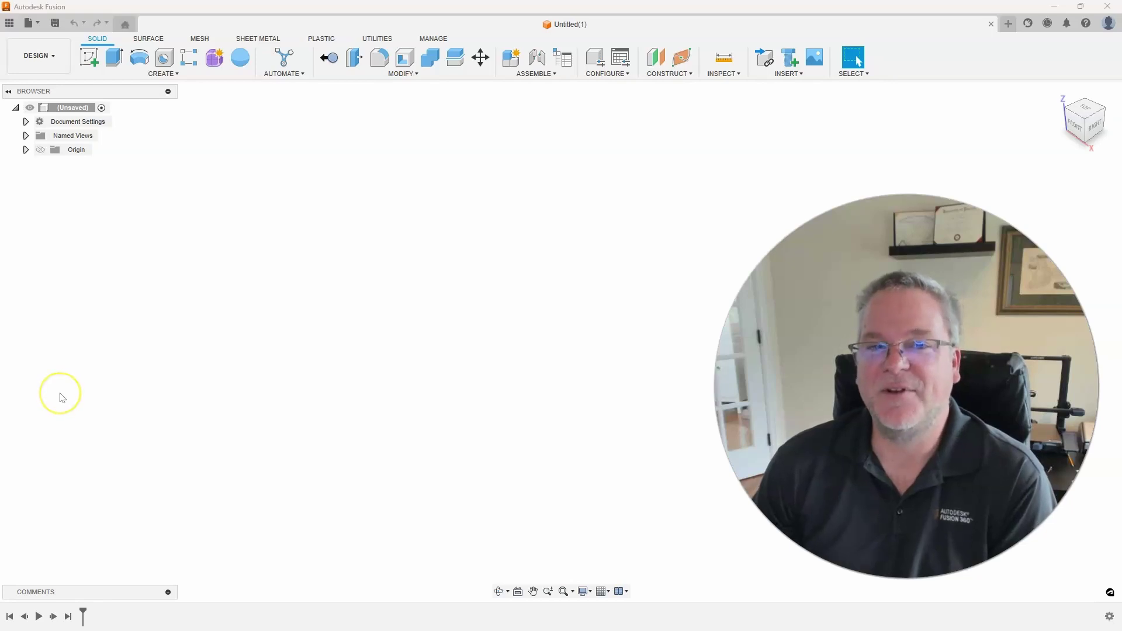